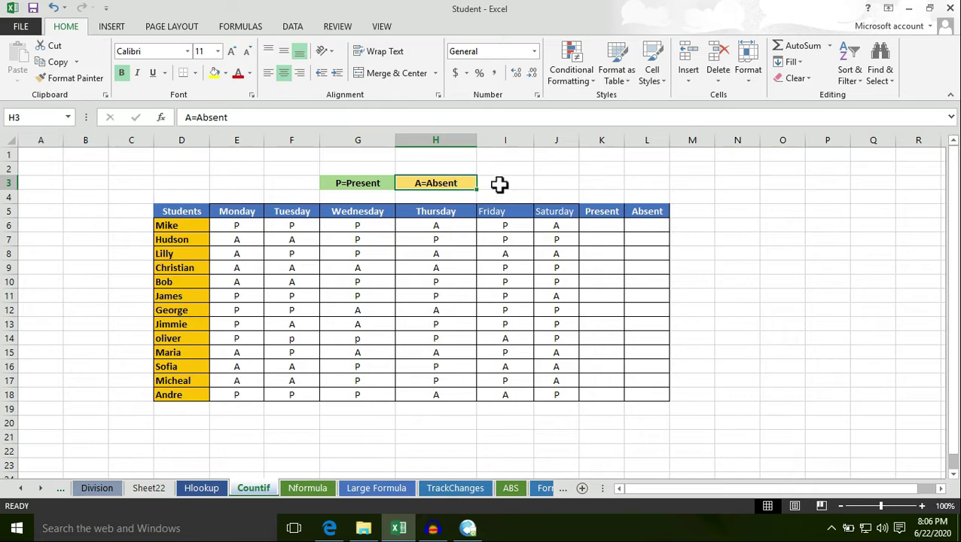
# Examine the student list, the Monday to Saturday attendance marks in E6:J18, and the Present and Absent columns.
pyautogui.moveTo(197, 238); pyautogui.dragTo(185, 301)
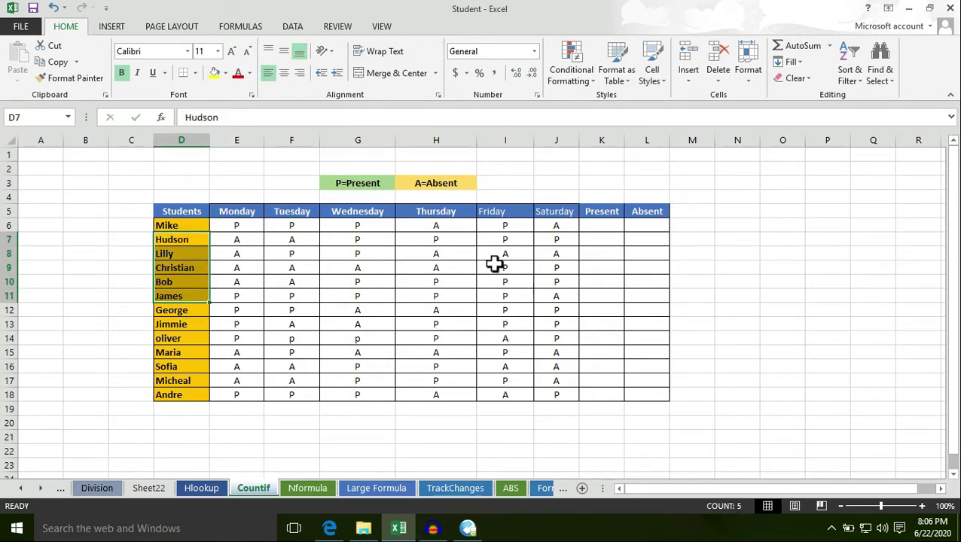
pyautogui.moveTo(232, 224); pyautogui.dragTo(562, 391)
pyautogui.click(727, 295)
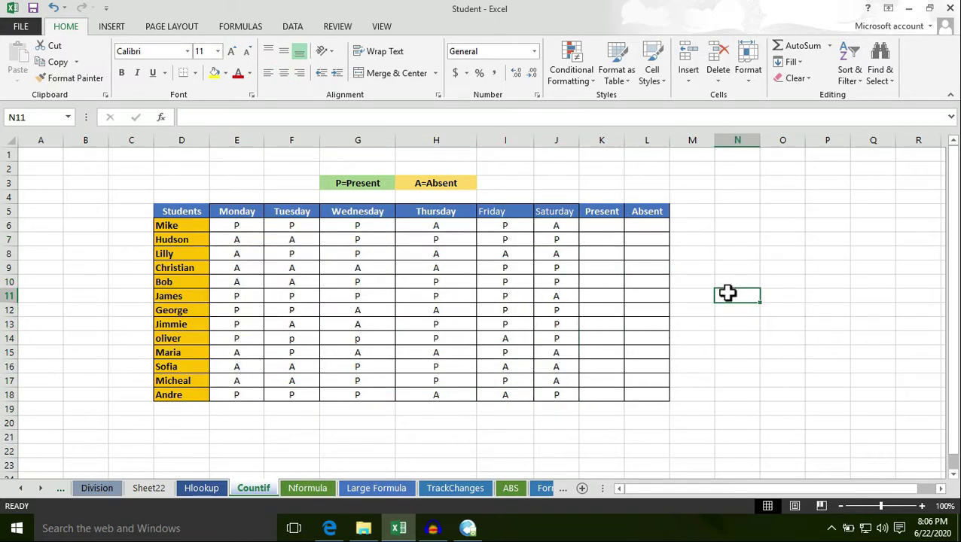
pyautogui.click(597, 226)
pyautogui.press('Right')
pyautogui.hotkey('ctrl', 'Left')
pyautogui.hotkey('ctrl', 'Left')
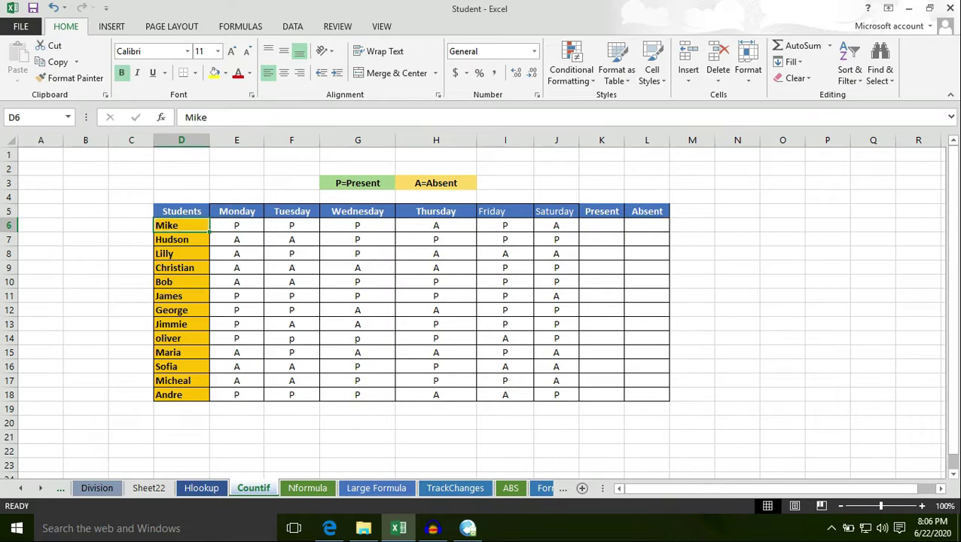
pyautogui.click(601, 241)
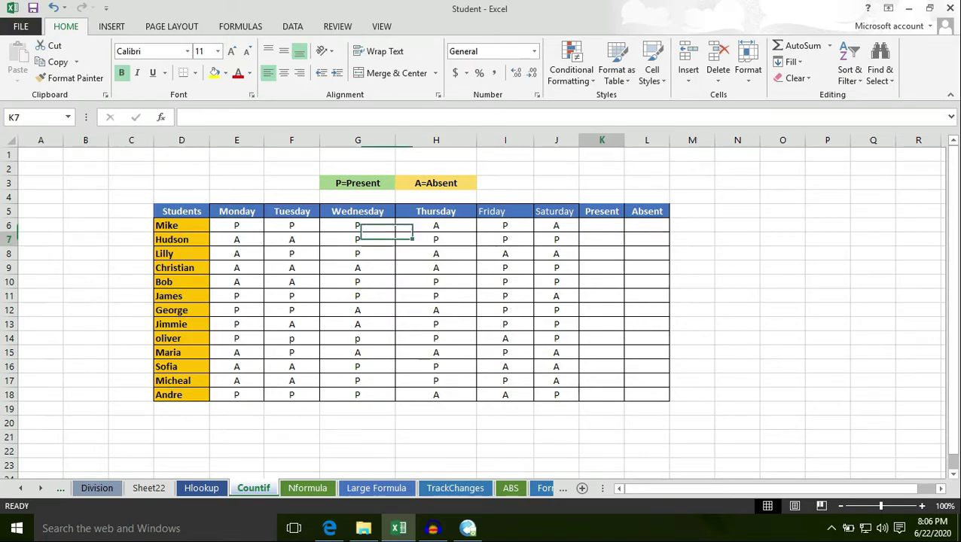
pyautogui.click(644, 241)
# Go through the names in the Students column one by one down to the end of the table.
pyautogui.click(180, 241)
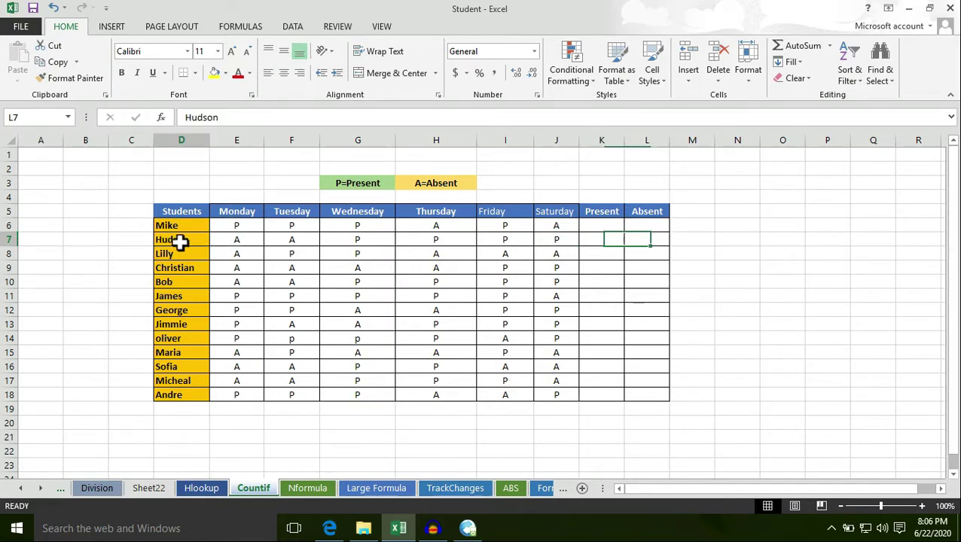
pyautogui.click(298, 268)
pyautogui.click(193, 272)
pyautogui.click(188, 283)
pyautogui.click(190, 297)
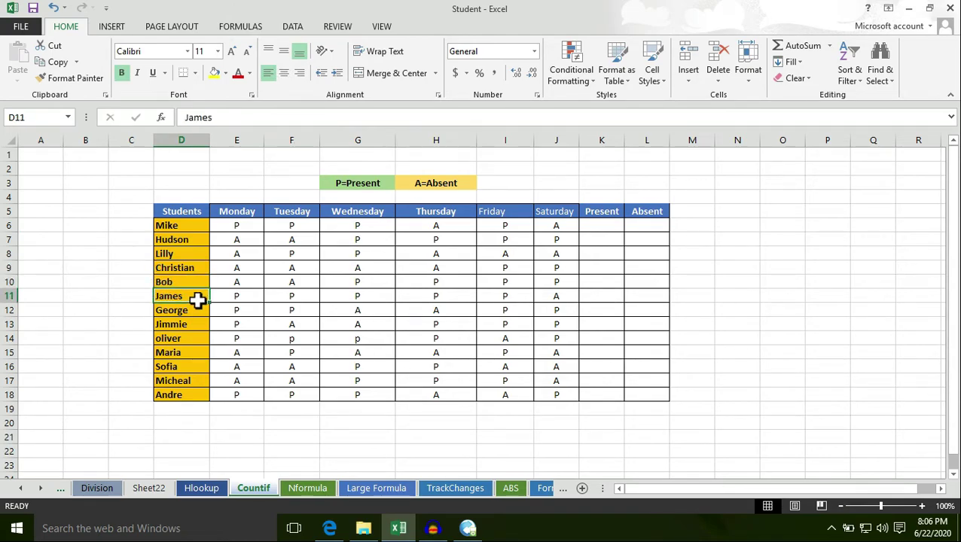
pyautogui.click(193, 311)
pyautogui.click(190, 326)
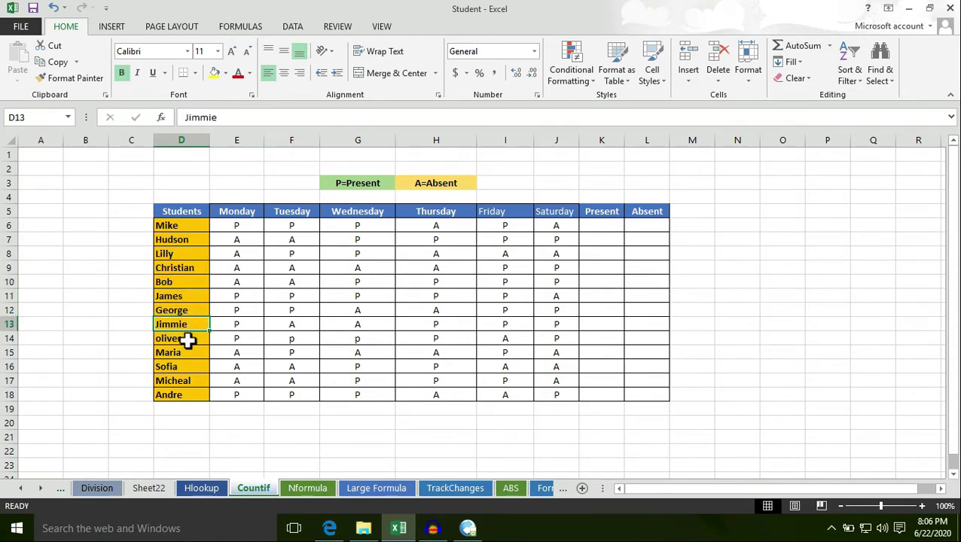
pyautogui.click(192, 338)
pyautogui.click(189, 354)
pyautogui.click(188, 368)
pyautogui.click(186, 382)
pyautogui.click(185, 407)
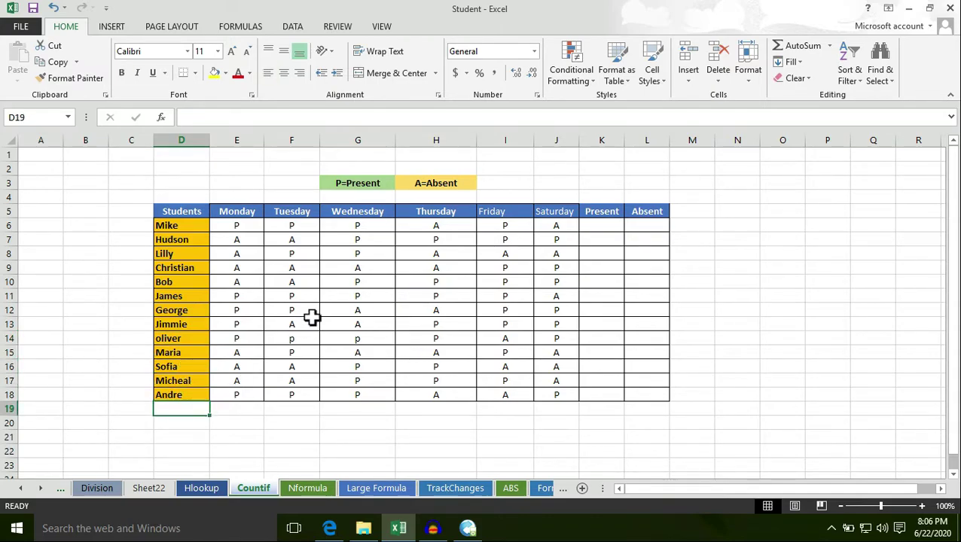
# Examine the first student's name in D6 together with the Present cell K6 and the Absent cell L6.
pyautogui.click(598, 228)
pyautogui.click(596, 263)
pyautogui.click(596, 225)
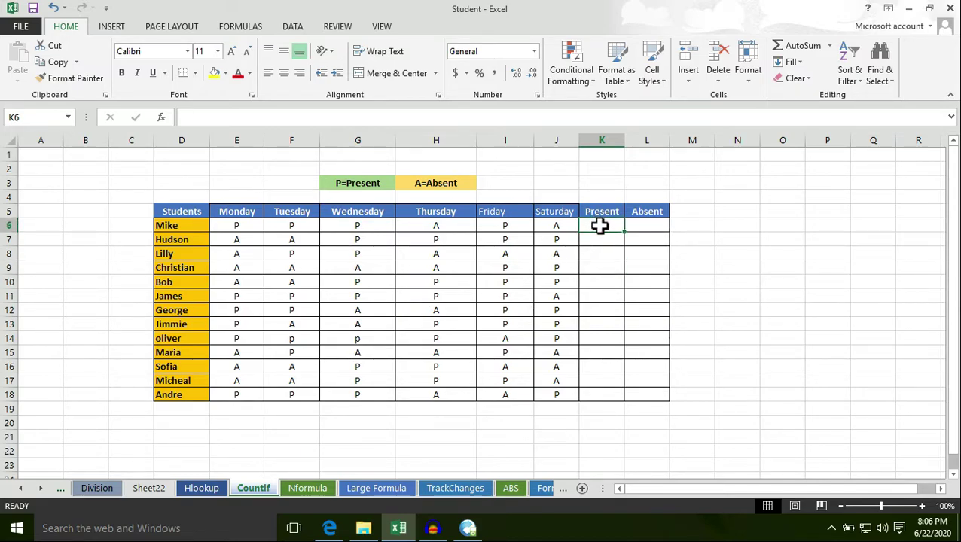
pyautogui.click(189, 225)
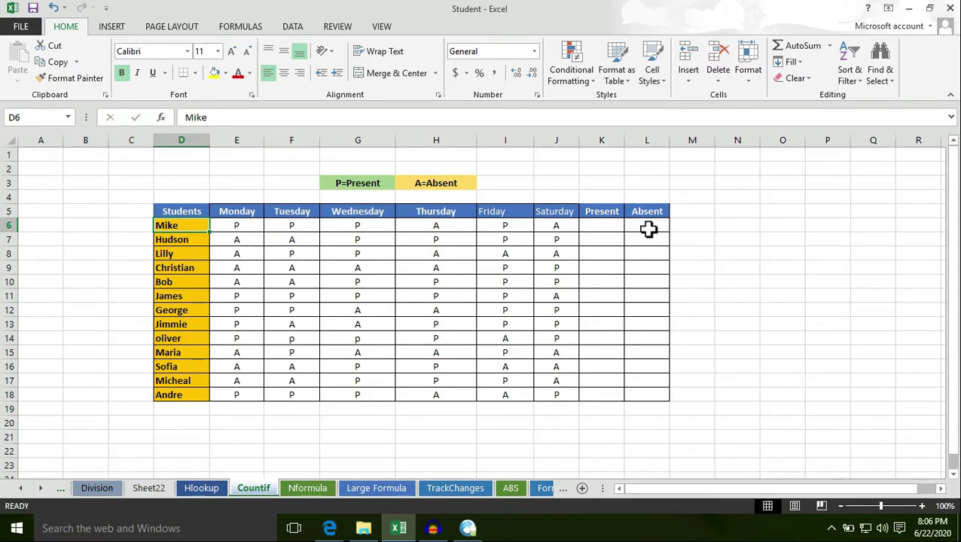
pyautogui.click(649, 228)
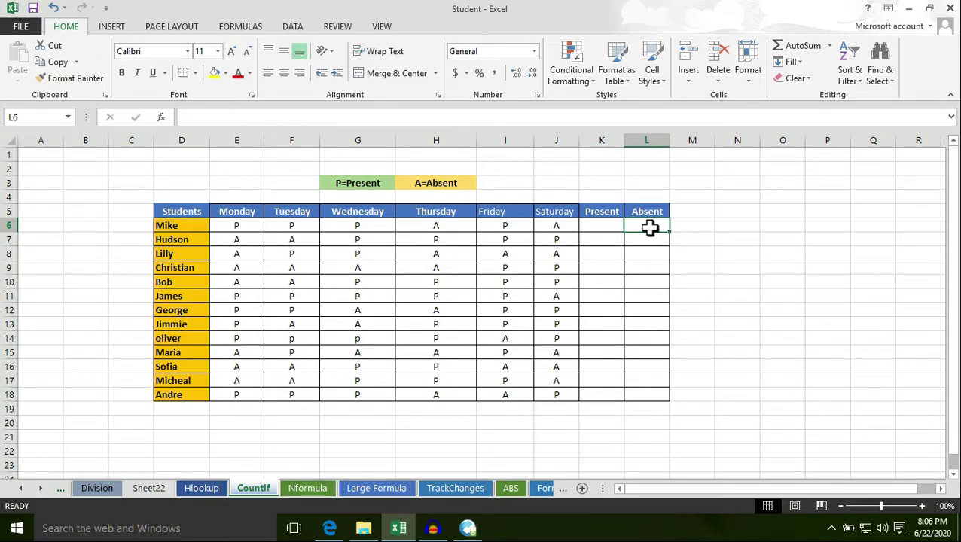
pyautogui.click(189, 224)
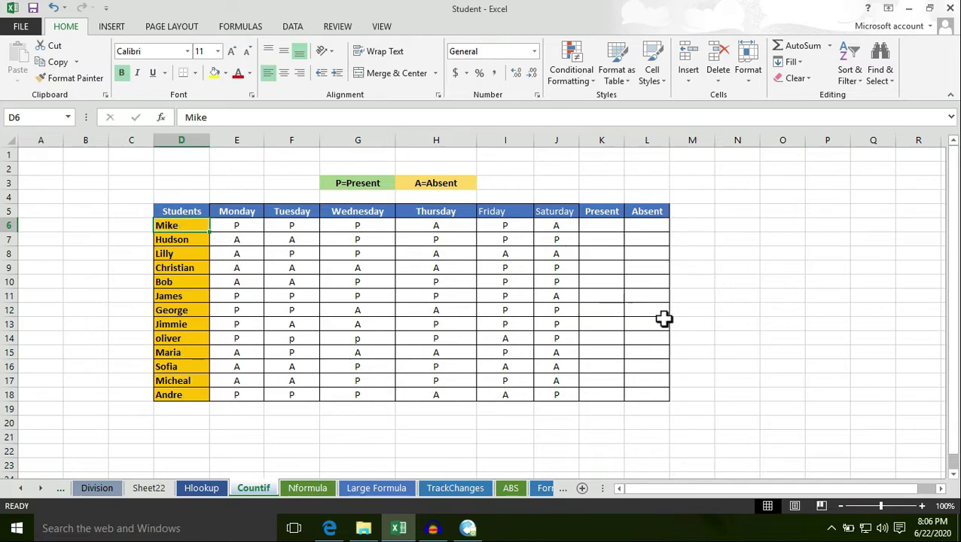
pyautogui.click(593, 224)
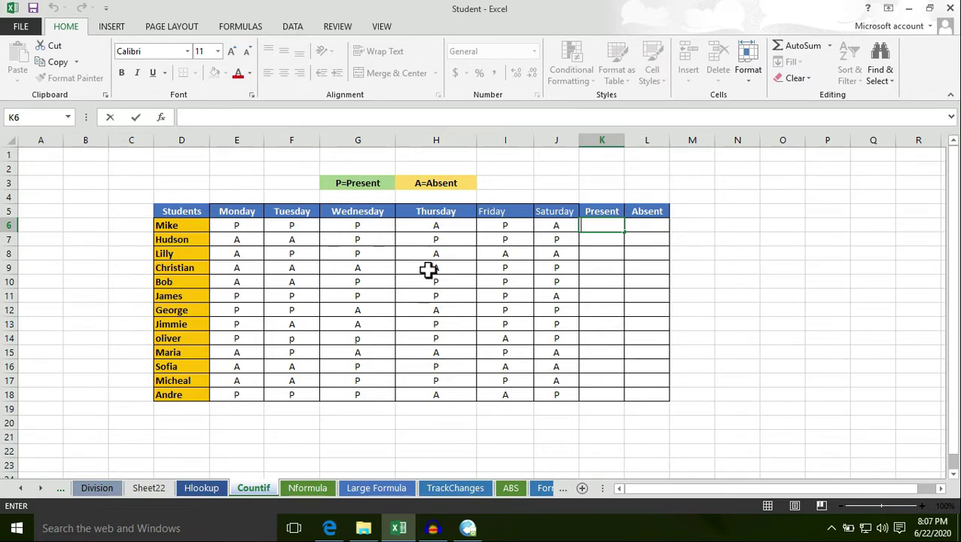
# Examine the first student's attendance marks from Monday to Saturday in the range E6:J6.
pyautogui.click(483, 256)
pyautogui.moveTo(227, 223); pyautogui.dragTo(541, 228)
pyautogui.click(265, 235)
pyautogui.moveTo(238, 225); pyautogui.dragTo(548, 226)
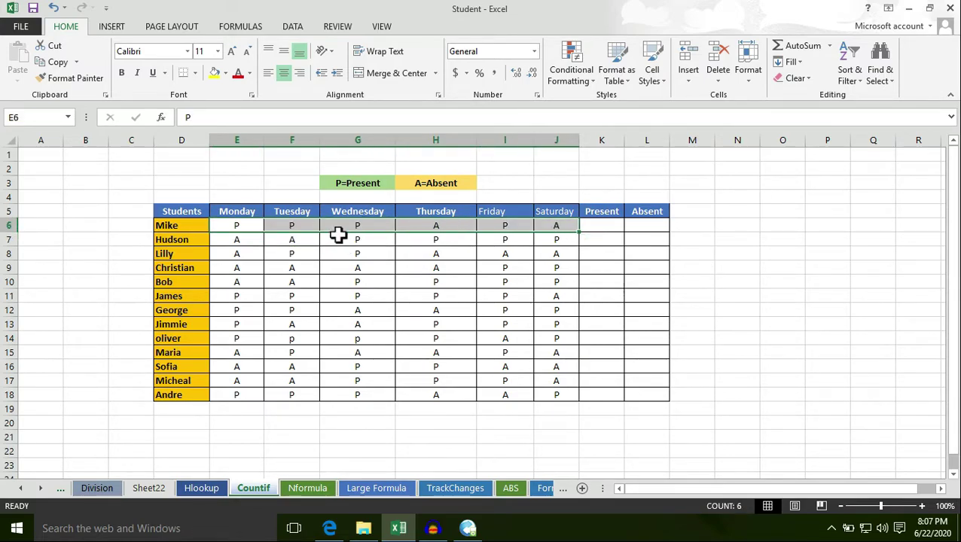
pyautogui.click(343, 236)
pyautogui.moveTo(238, 225); pyautogui.dragTo(549, 225)
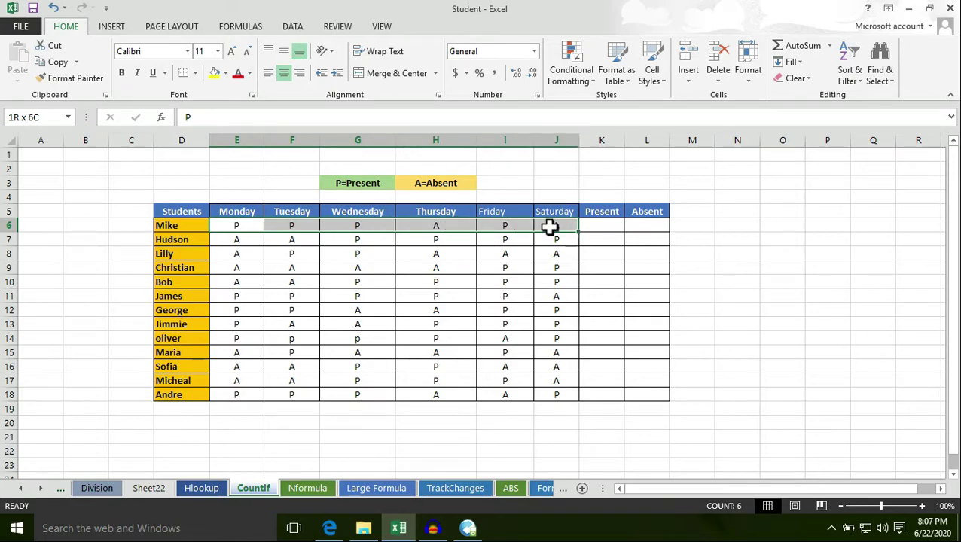
pyautogui.click(527, 263)
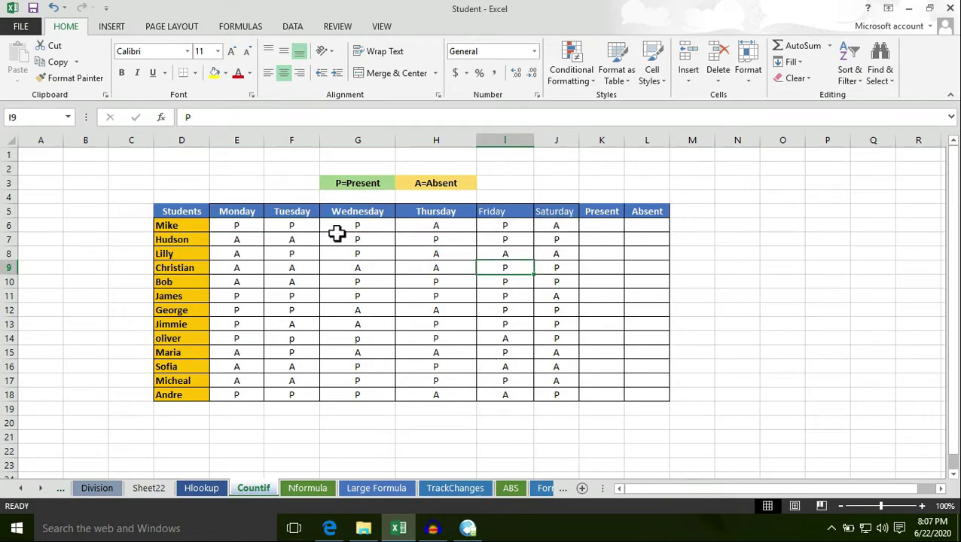
pyautogui.moveTo(230, 225); pyautogui.dragTo(546, 225)
pyautogui.click(247, 240)
pyautogui.click(512, 299)
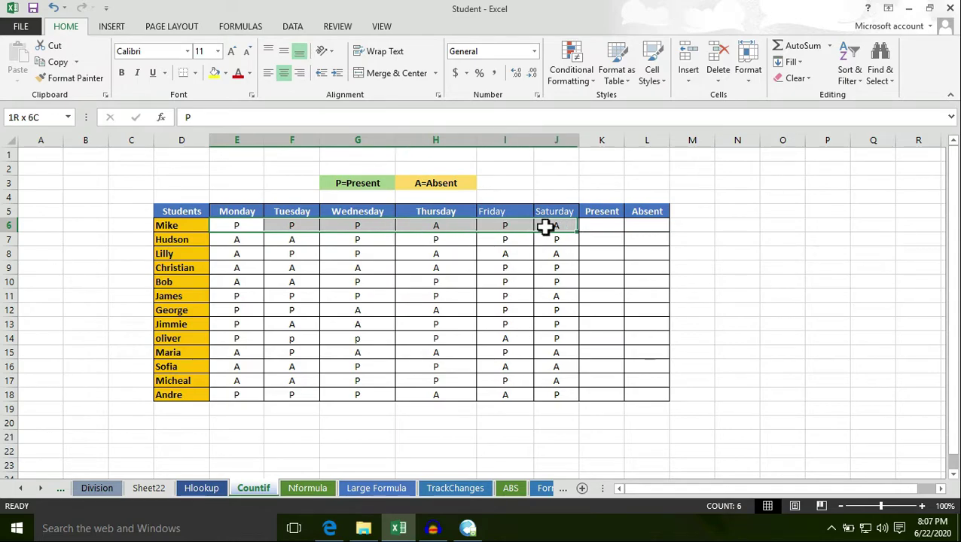
pyautogui.click(524, 255)
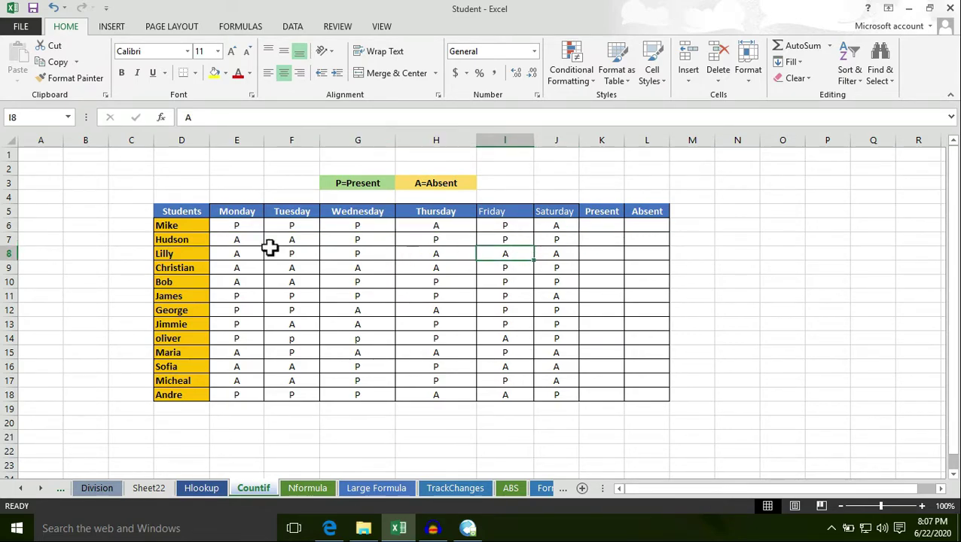
pyautogui.moveTo(234, 226); pyautogui.dragTo(556, 230)
pyautogui.click(512, 243)
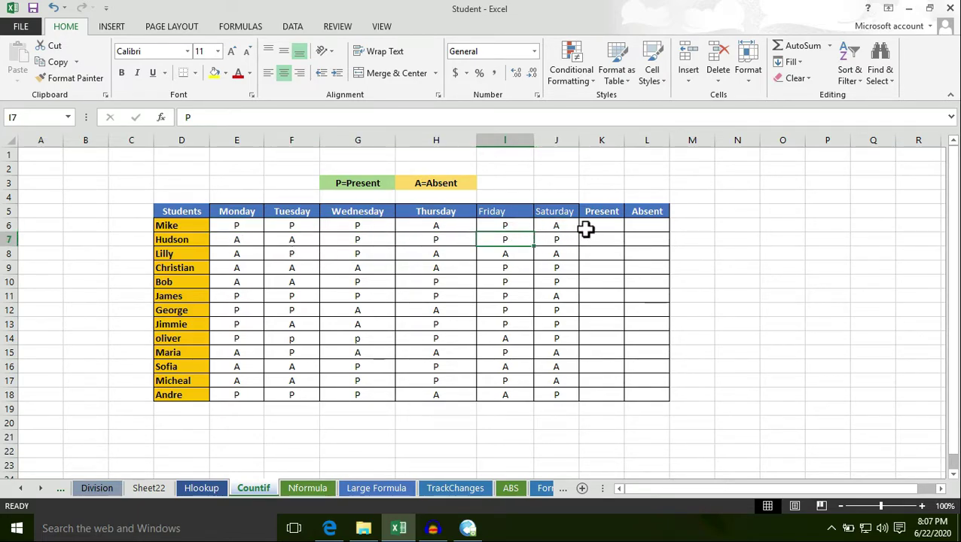
# Enter the formula =COUNTIF(E6:J6,"P") in K6 to count the first student's present days.
pyautogui.doubleClick(591, 230)
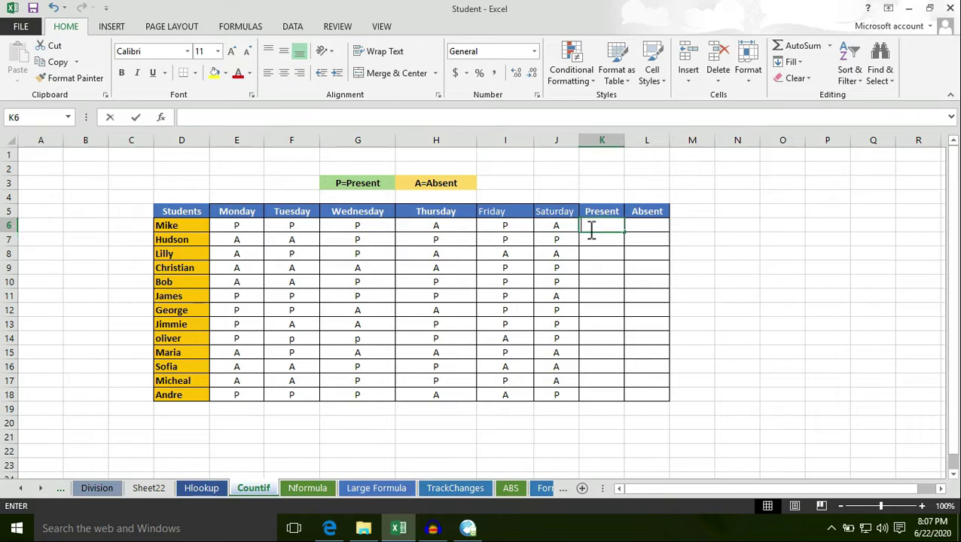
pyautogui.write('=')
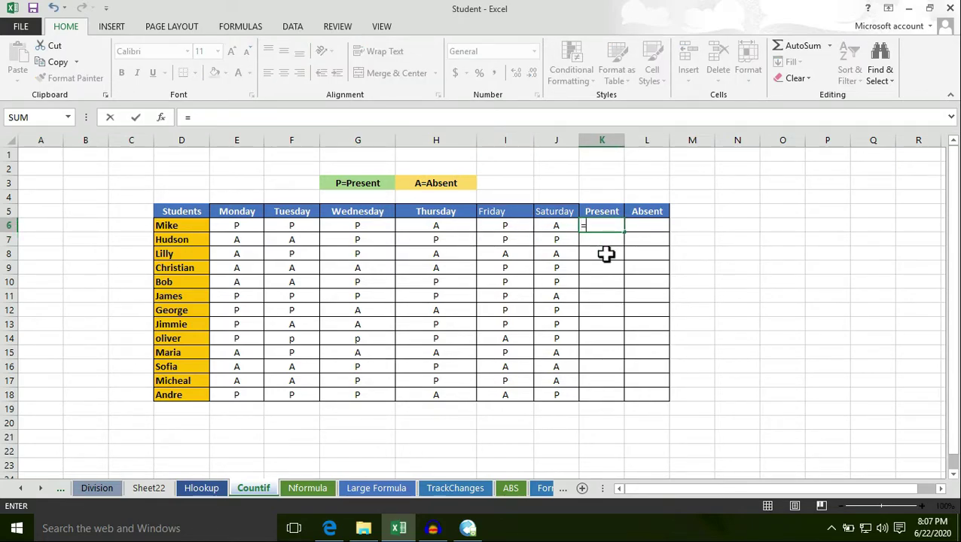
pyautogui.write('countif')
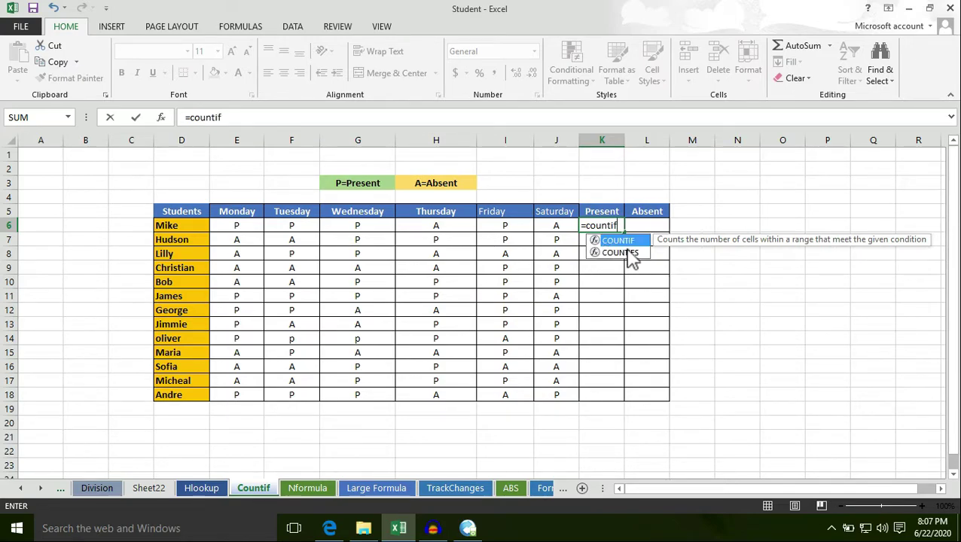
pyautogui.doubleClick(616, 241)
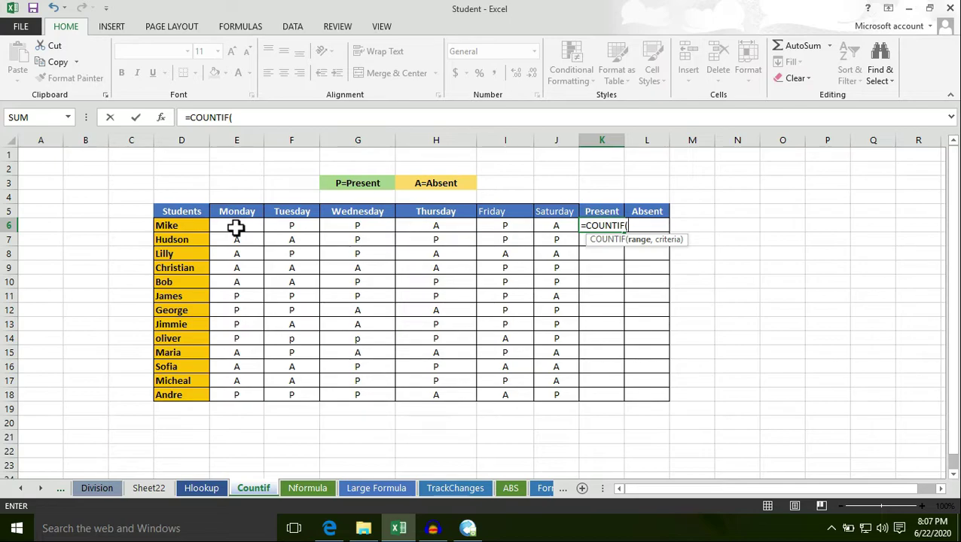
pyautogui.moveTo(236, 228); pyautogui.dragTo(535, 230)
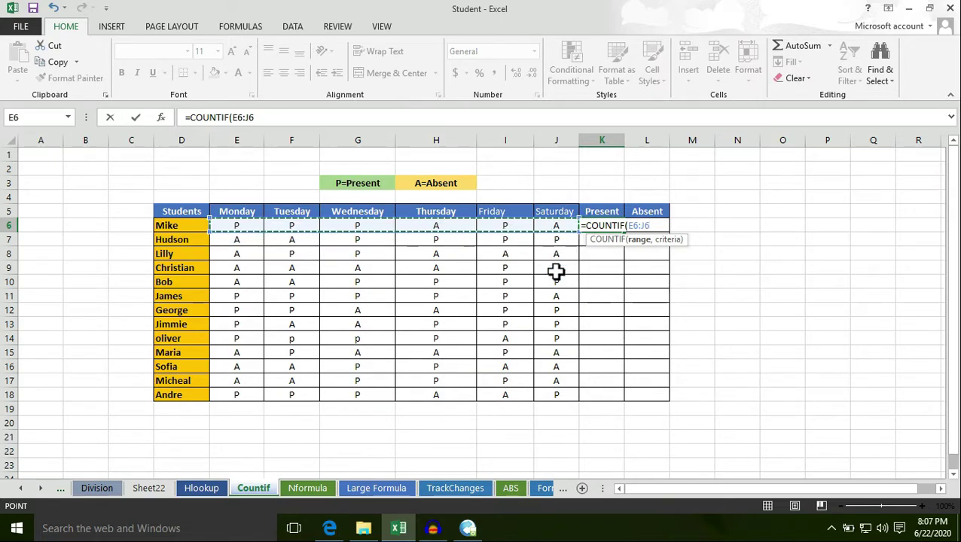
pyautogui.write(',"P')
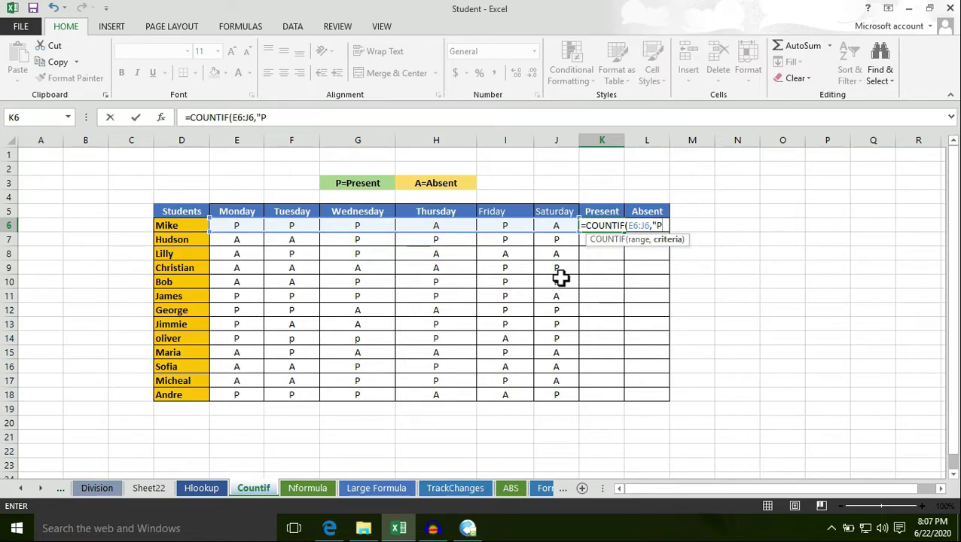
pyautogui.press('Return')
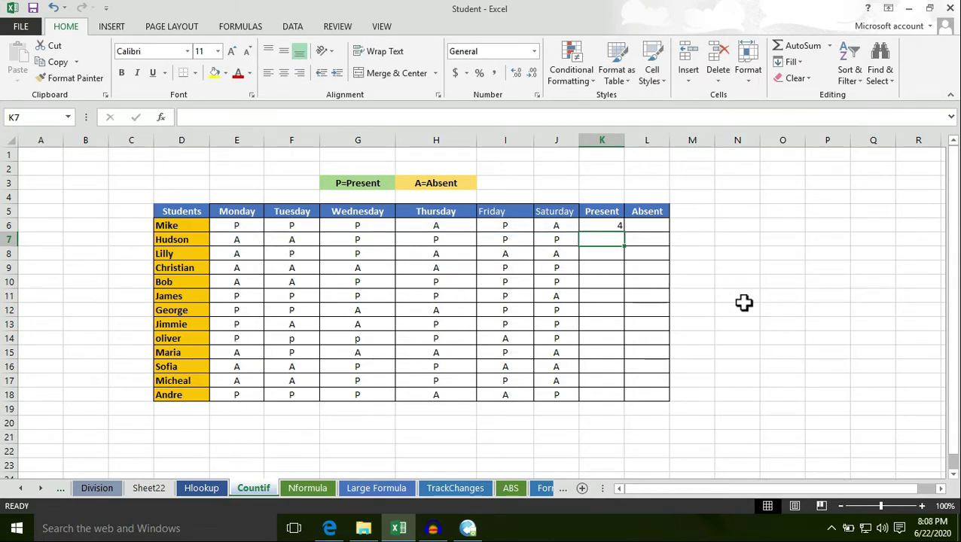
# Check the first student's Present count in K6 against the individual P marks in row 6.
pyautogui.click(613, 226)
pyautogui.click(241, 227)
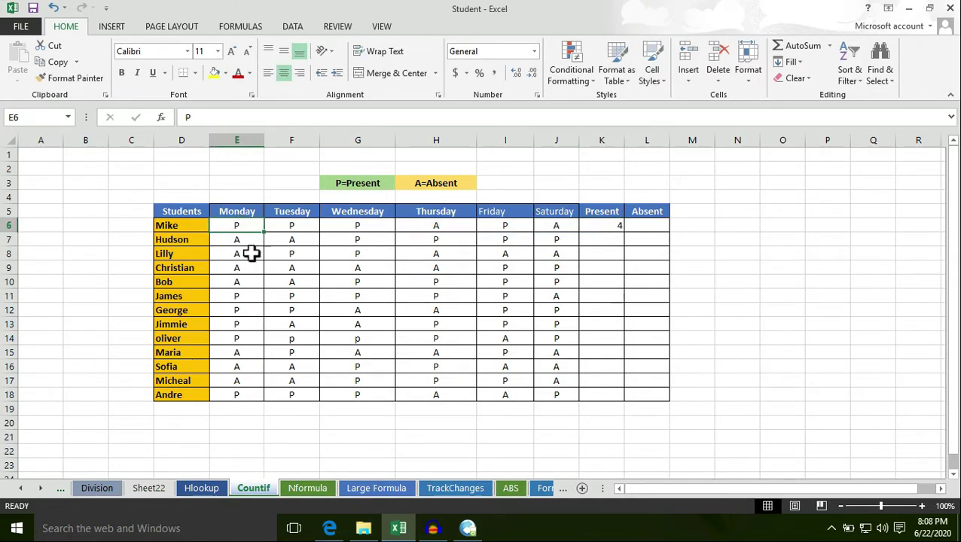
pyautogui.click(287, 226)
pyautogui.click(354, 225)
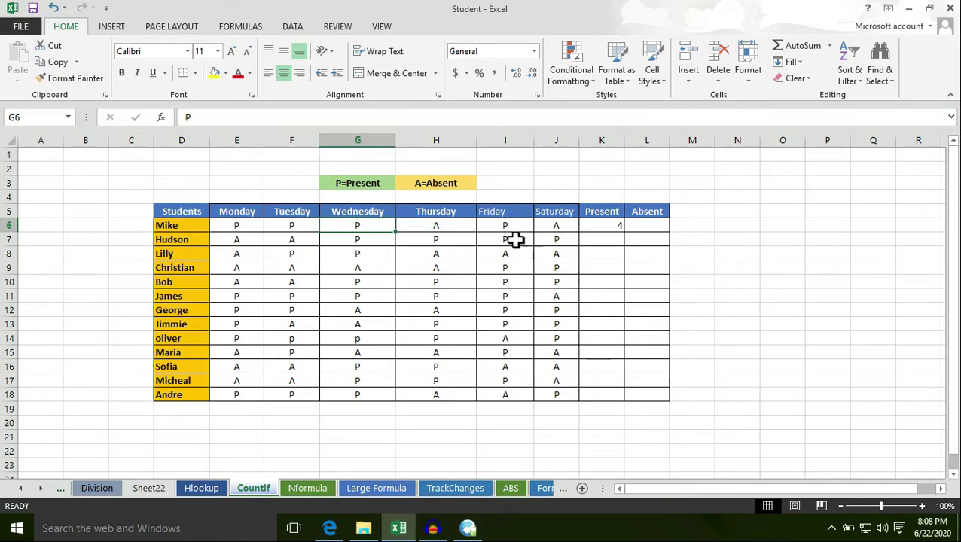
pyautogui.click(505, 227)
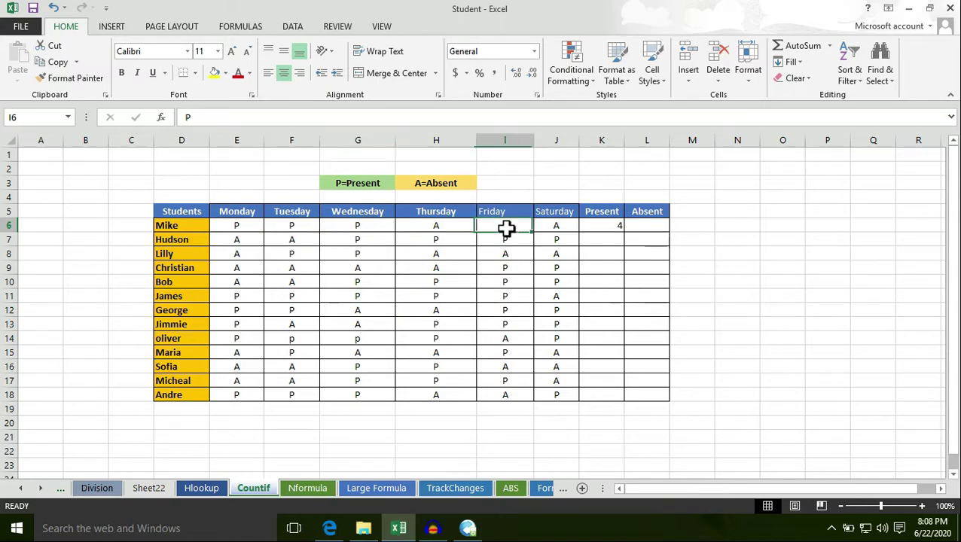
pyautogui.click(611, 226)
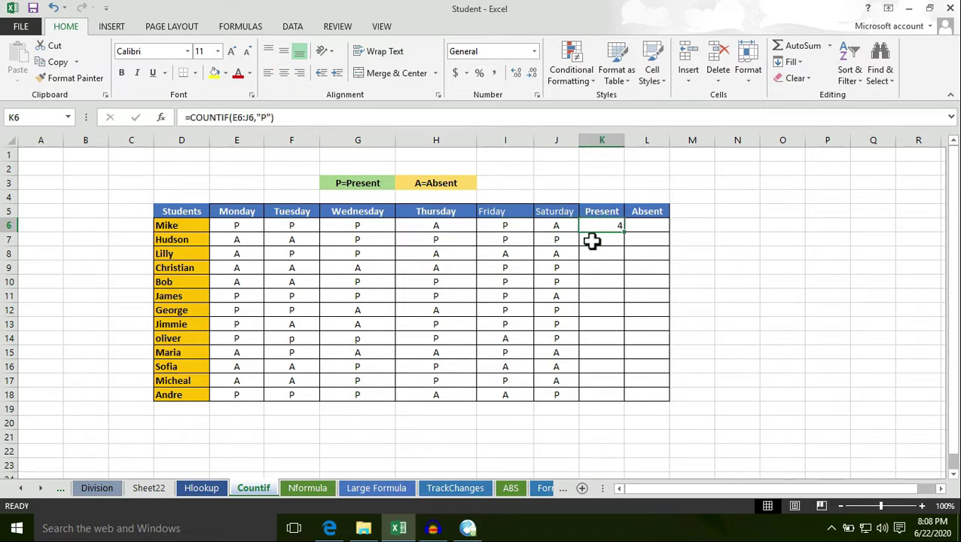
# Enter the formula =COUNTIF(E6:J6,"A") in L6 to count the first student's absent days.
pyautogui.click(640, 225)
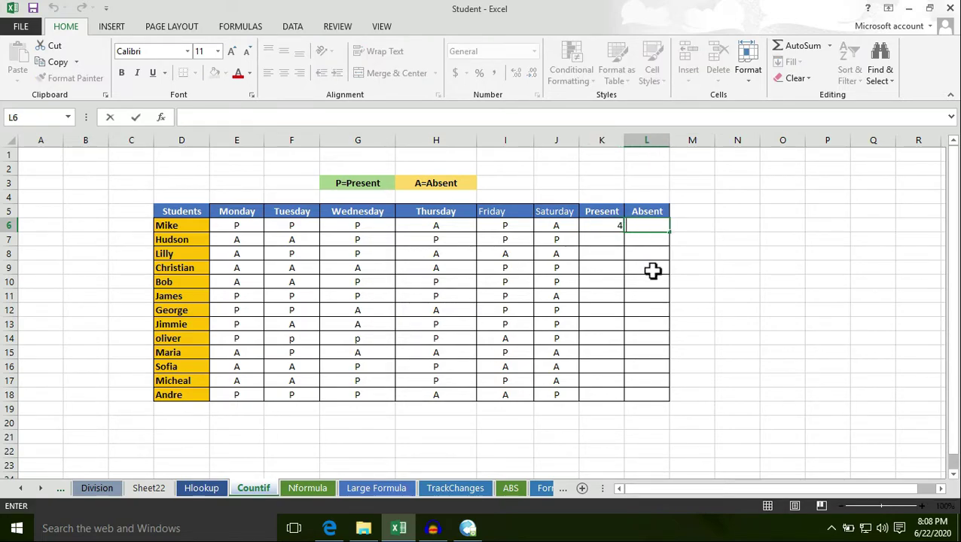
pyautogui.write('=count')
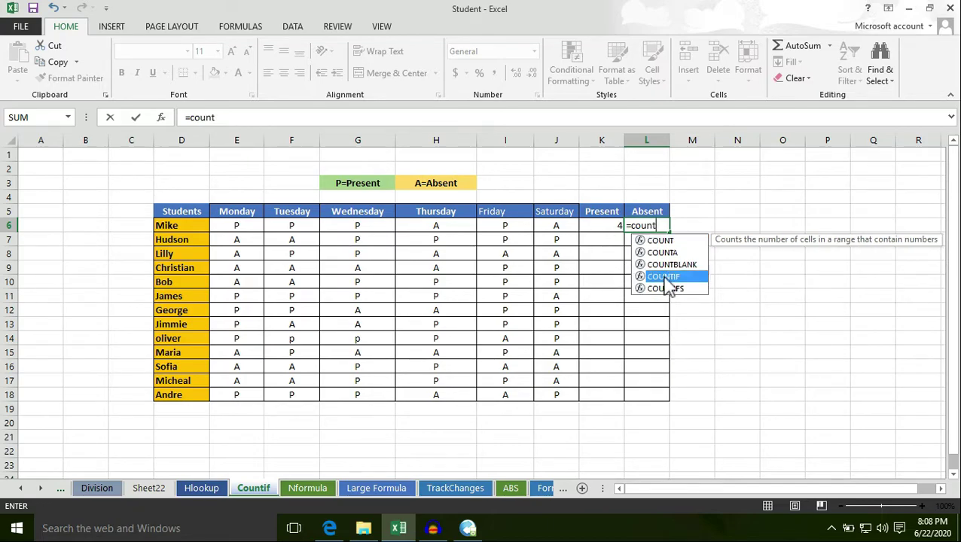
pyautogui.doubleClick(659, 277)
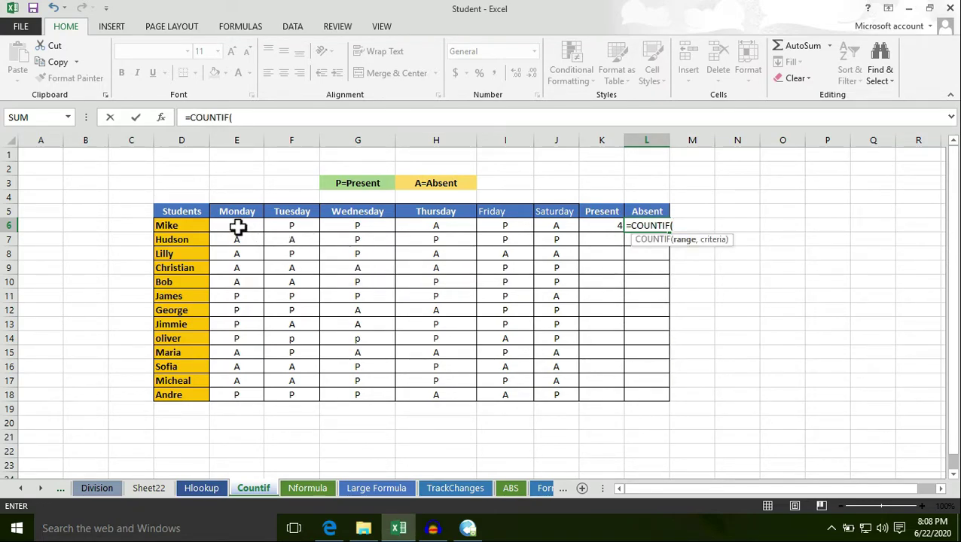
pyautogui.moveTo(238, 227); pyautogui.dragTo(536, 228)
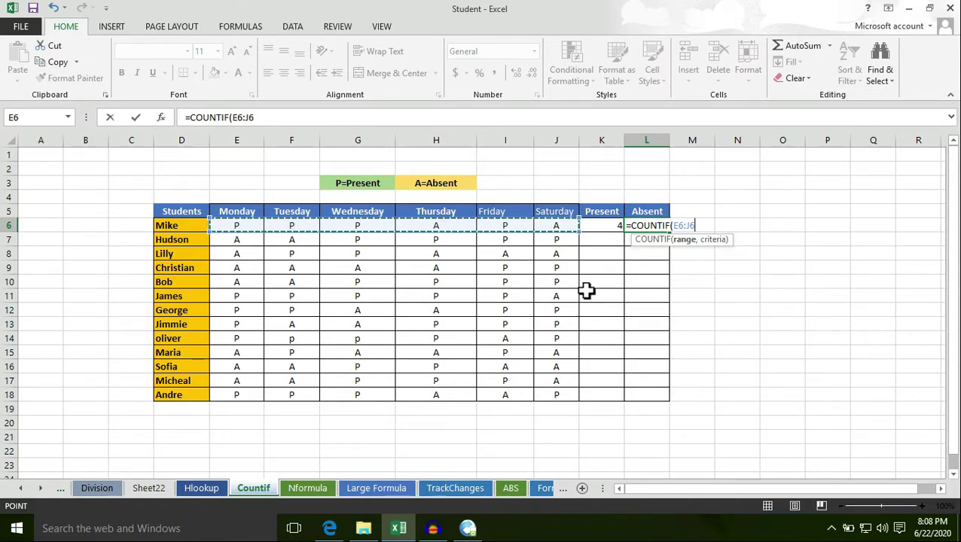
pyautogui.write(',')
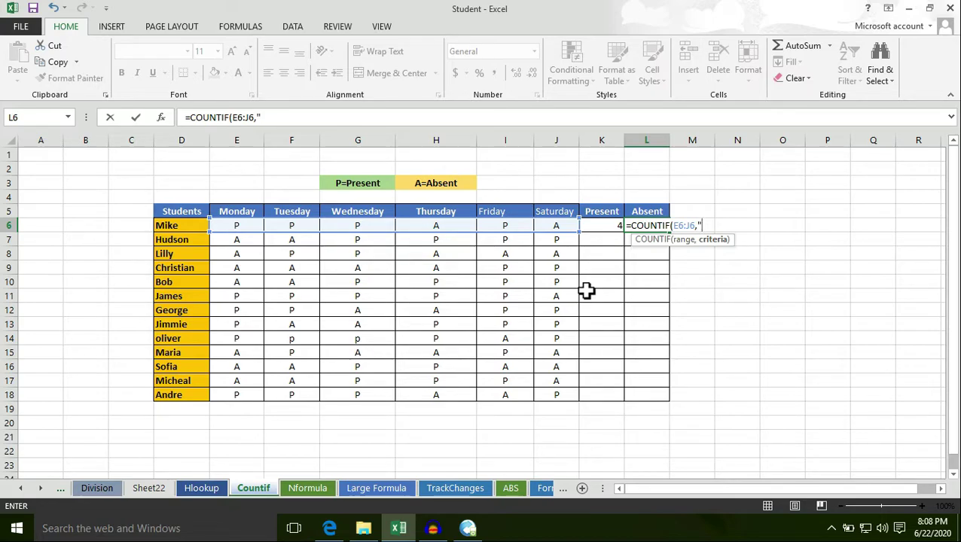
pyautogui.write('A')
pyautogui.press('Return')
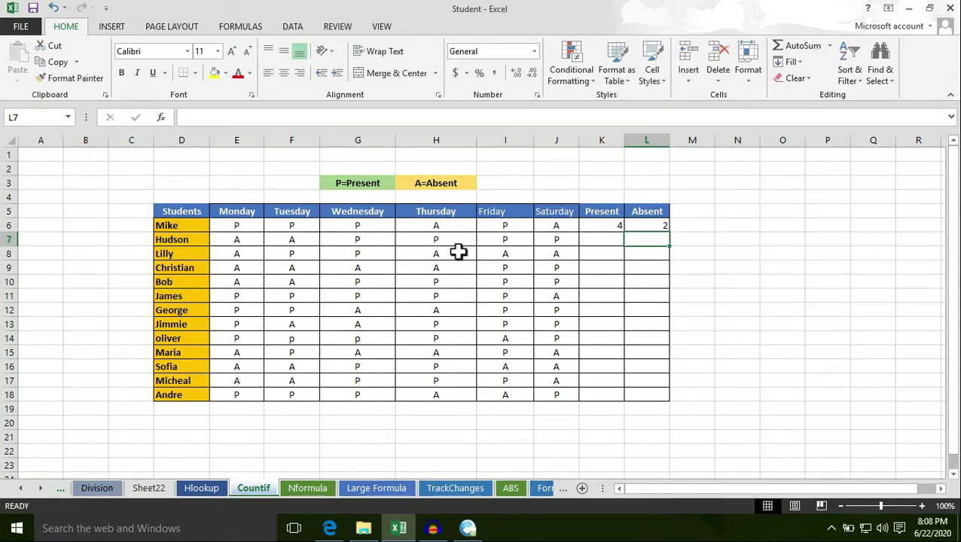
# Check the first student's Absent count against the A marks in H6 and J6.
pyautogui.click(433, 226)
pyautogui.click(552, 226)
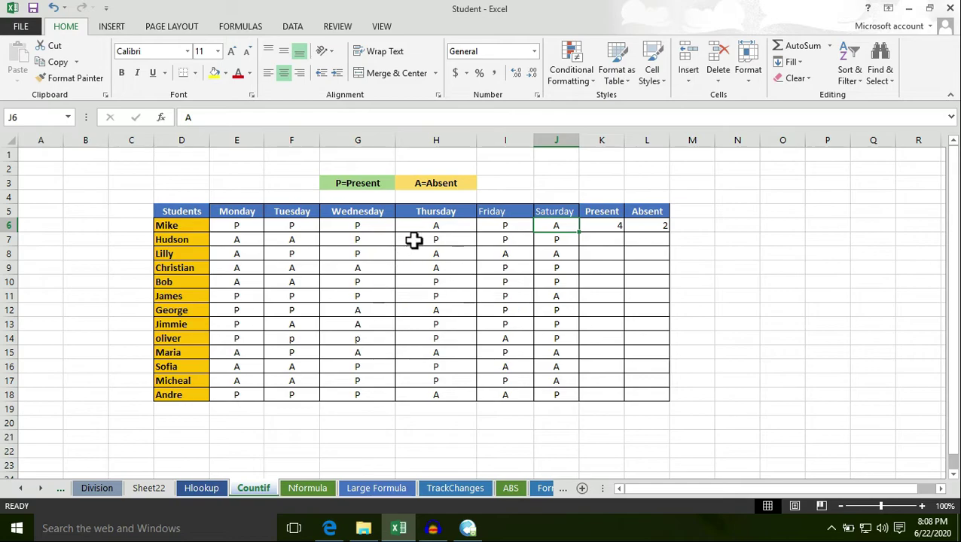
pyautogui.click(433, 228)
pyautogui.click(557, 226)
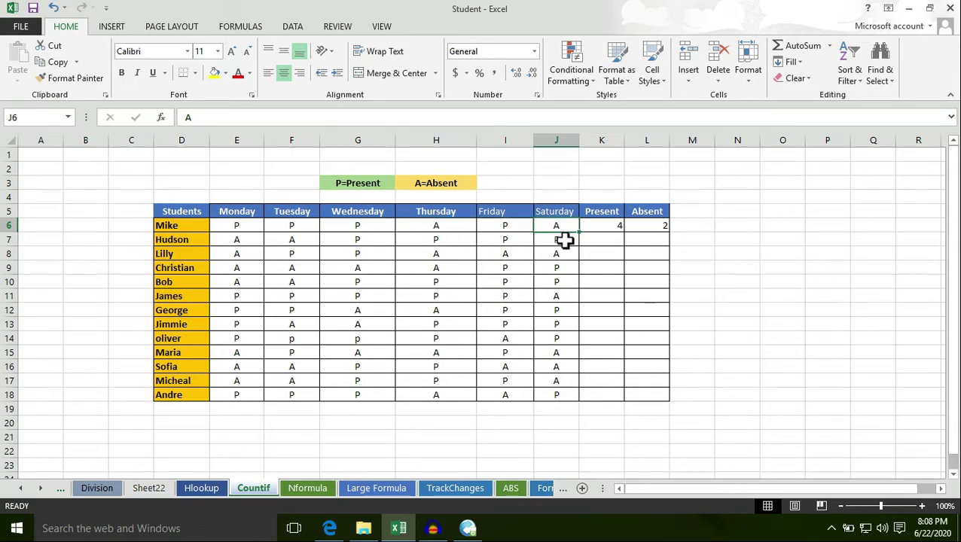
pyautogui.click(439, 226)
pyautogui.click(560, 227)
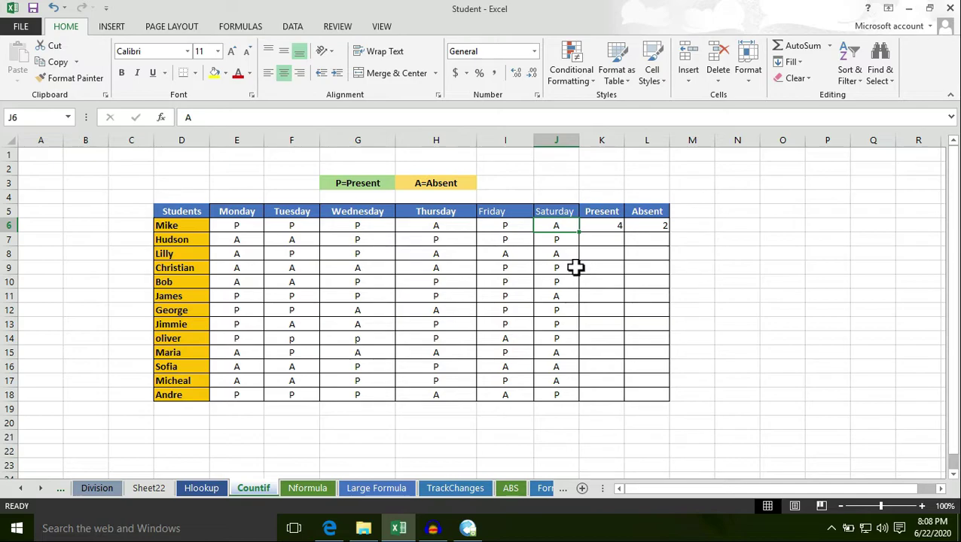
# Enter the formula =COUNTIF(E7:J7,"A") in the second student's Present cell K7.
pyautogui.click(607, 240)
pyautogui.click(663, 240)
pyautogui.click(190, 240)
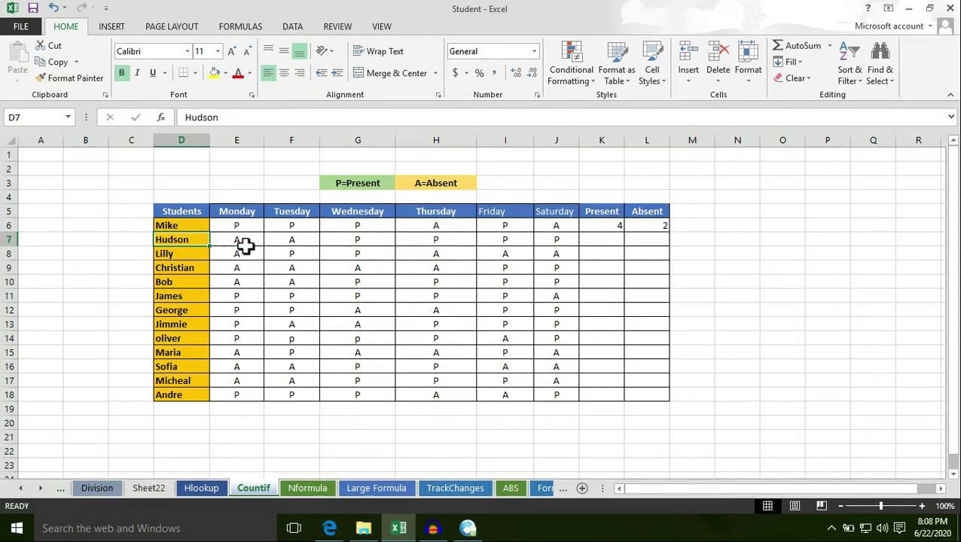
pyautogui.doubleClick(601, 242)
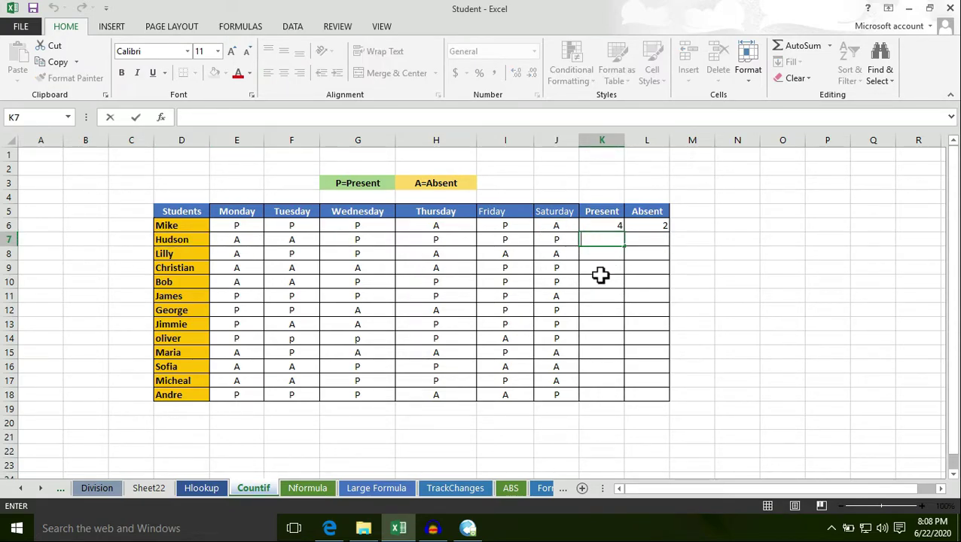
pyautogui.write('=c')
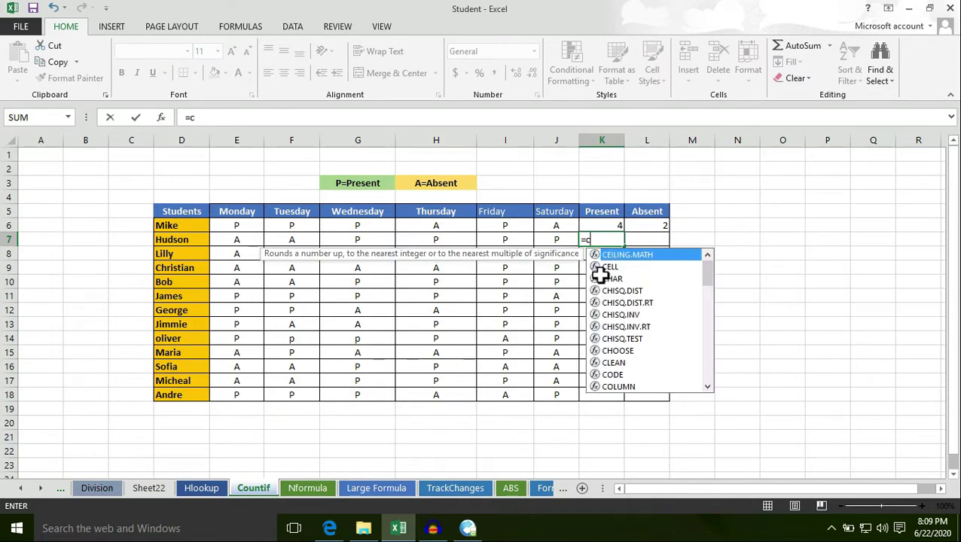
pyautogui.write('ountif')
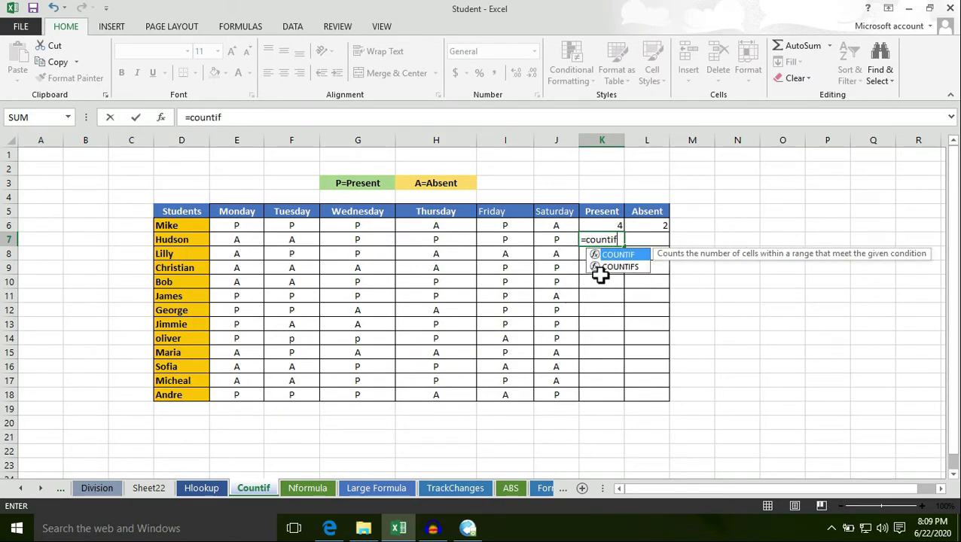
pyautogui.doubleClick(615, 255)
pyautogui.moveTo(242, 241); pyautogui.dragTo(556, 242)
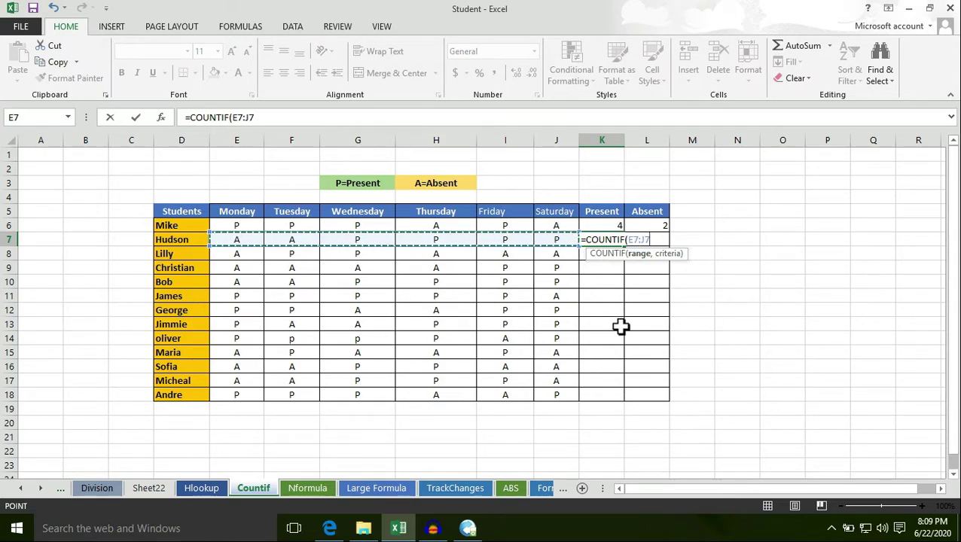
pyautogui.write(',"A')
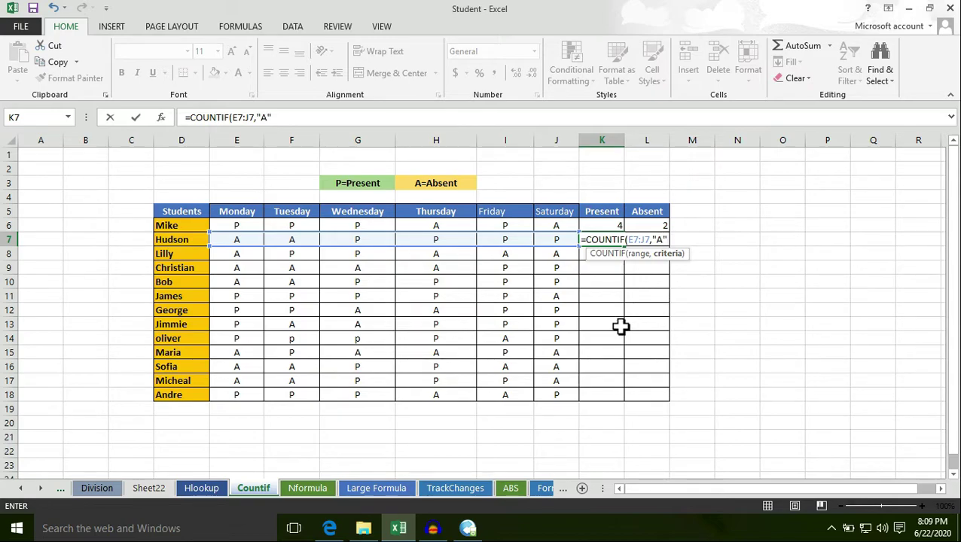
pyautogui.press('Return')
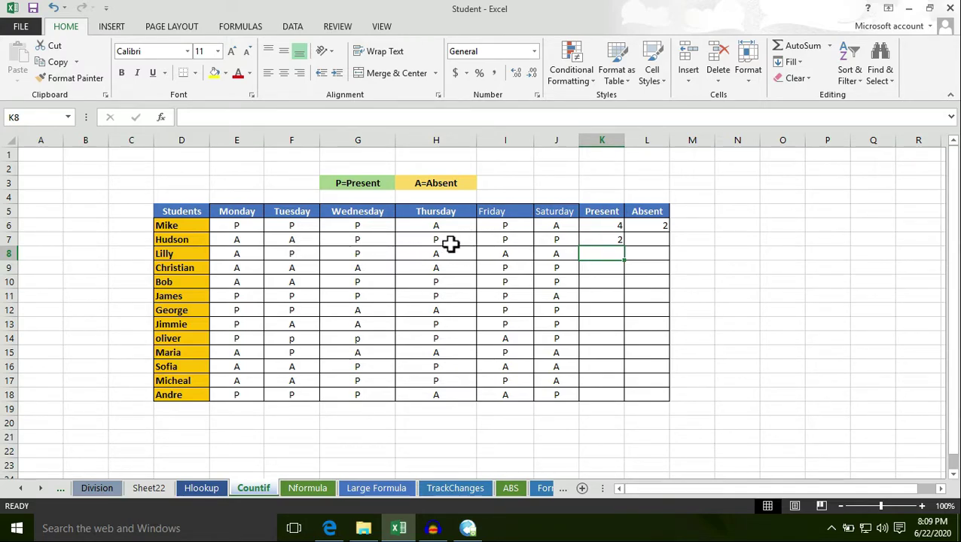
# Correct the COUNTIF criterion in K7 to "P" so that it counts the second student's present days.
pyautogui.click(618, 239)
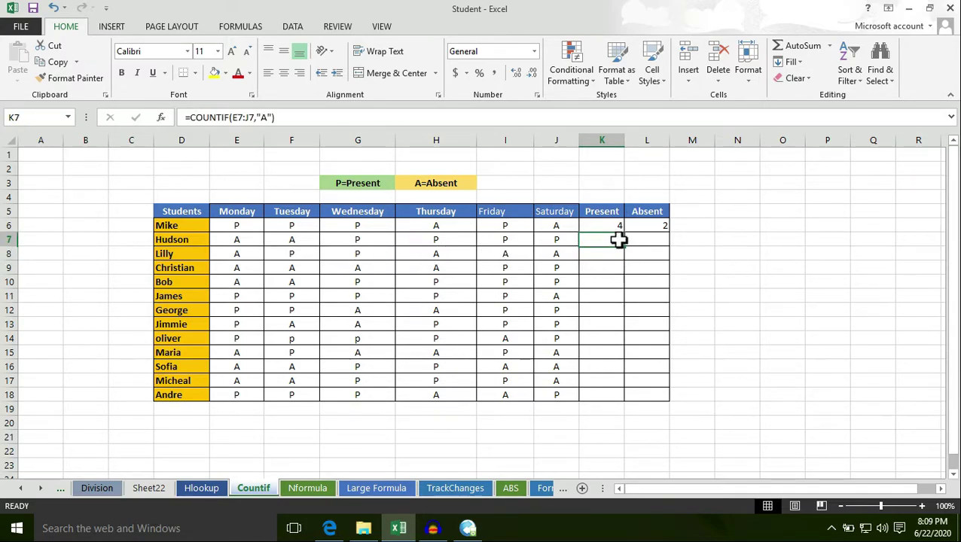
pyautogui.doubleClick(619, 240)
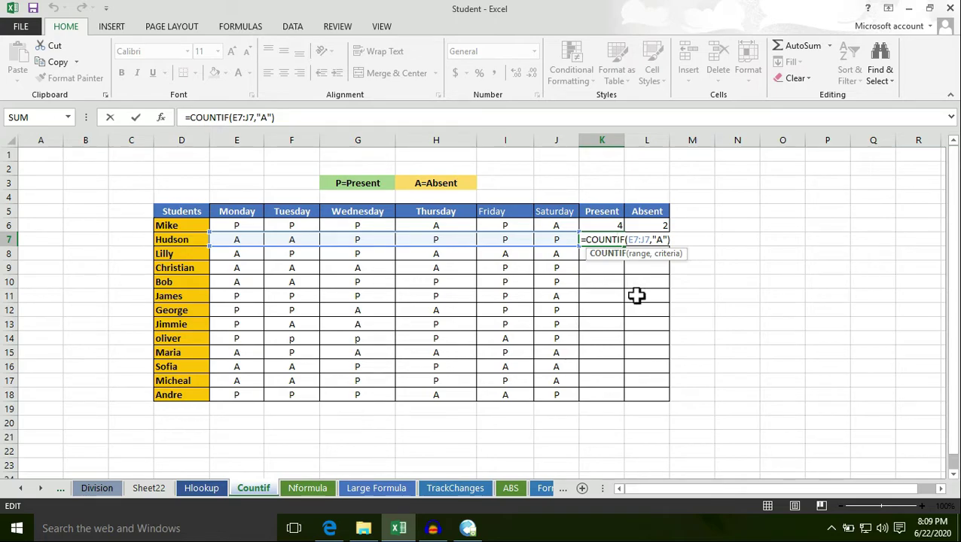
pyautogui.click(662, 240)
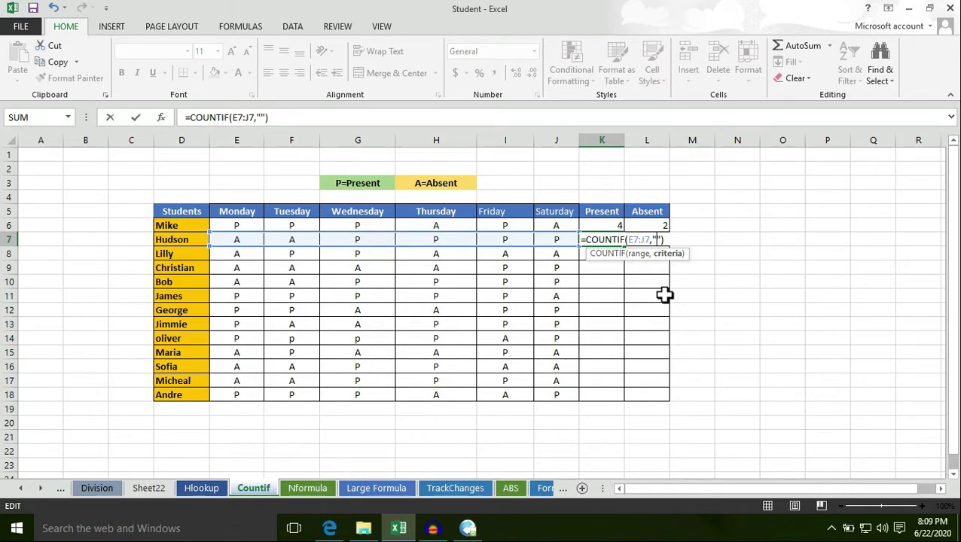
pyautogui.press('Return')
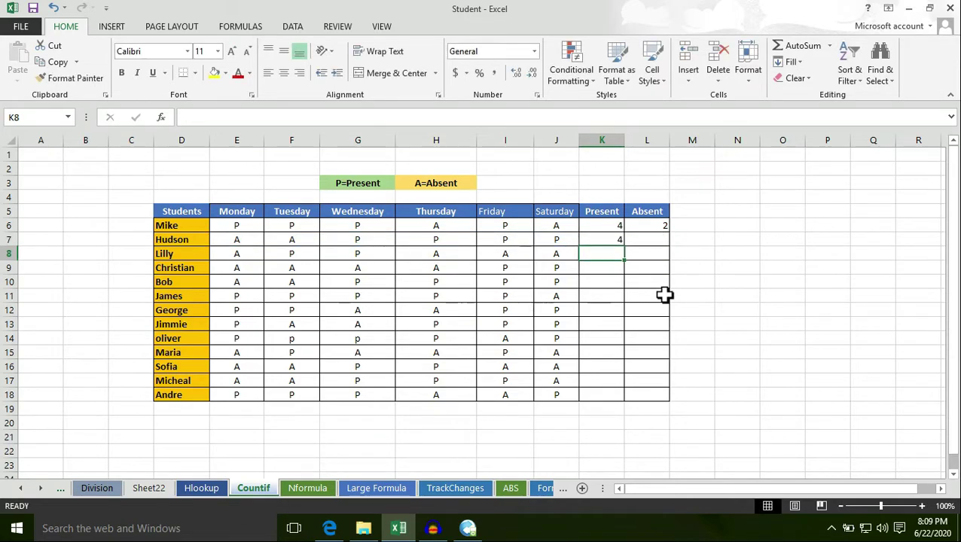
# Check the second student's Present count in K7 against the individual P marks from Wednesday to Saturday in G7:J7.
pyautogui.click(612, 240)
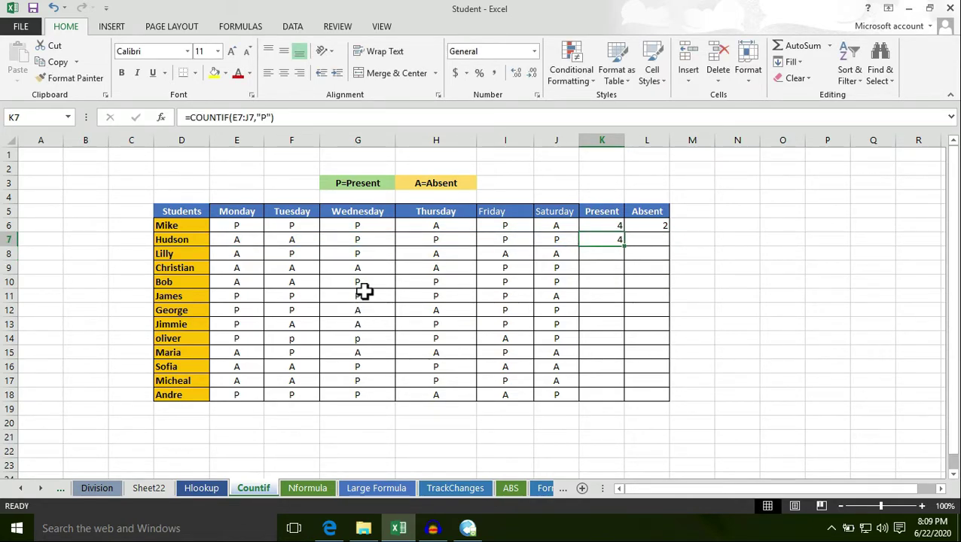
pyautogui.click(359, 239)
pyautogui.click(434, 241)
pyautogui.click(362, 241)
pyautogui.click(431, 241)
pyautogui.click(500, 241)
pyautogui.click(551, 241)
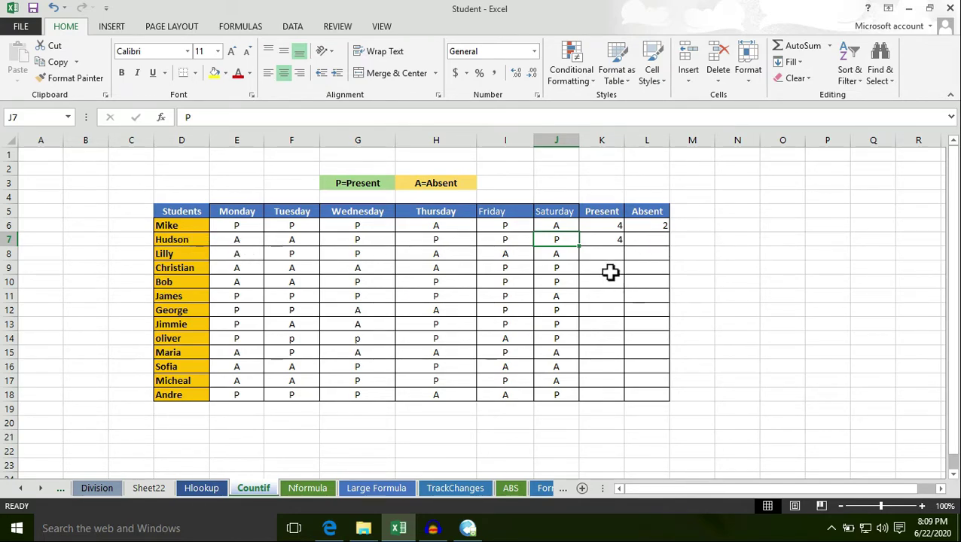
# Enter the formula =COUNTIF(E7:J7,"A") in L7 to count the second student's absent days.
pyautogui.click(644, 240)
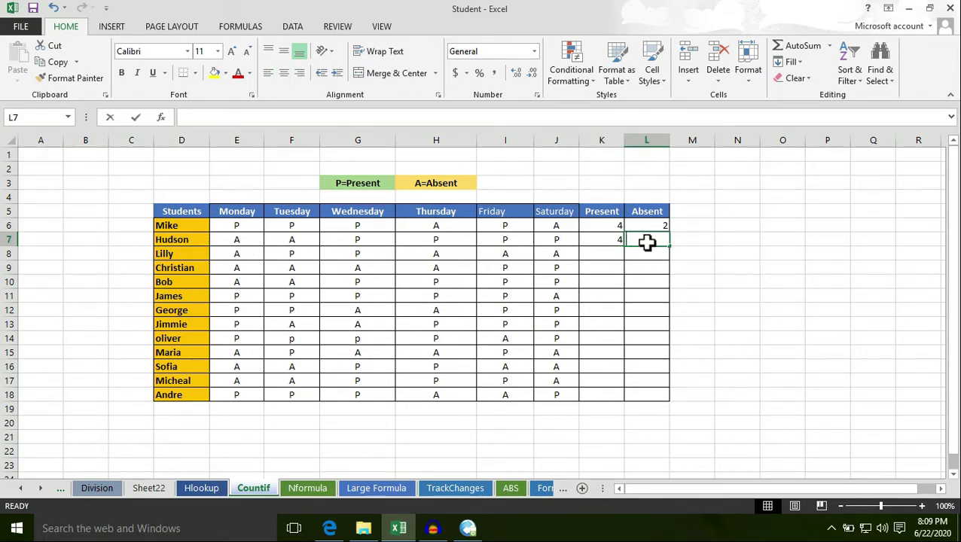
pyautogui.write('=countif')
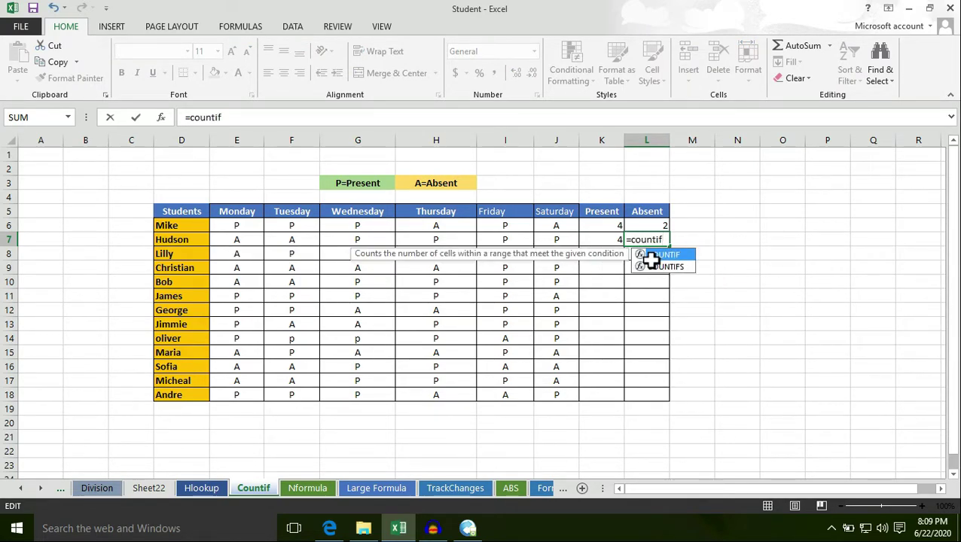
pyautogui.doubleClick(663, 256)
pyautogui.moveTo(239, 239); pyautogui.dragTo(556, 241)
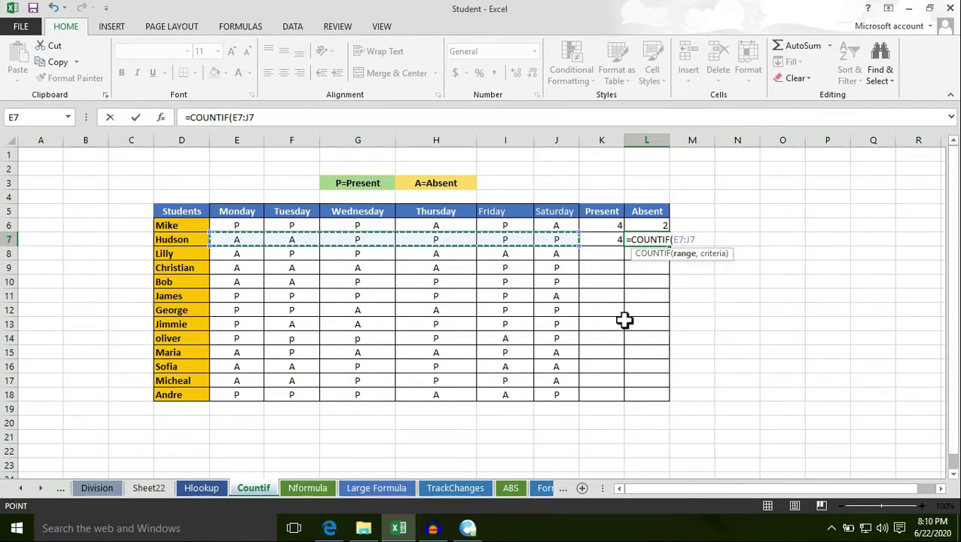
pyautogui.write(',"A')
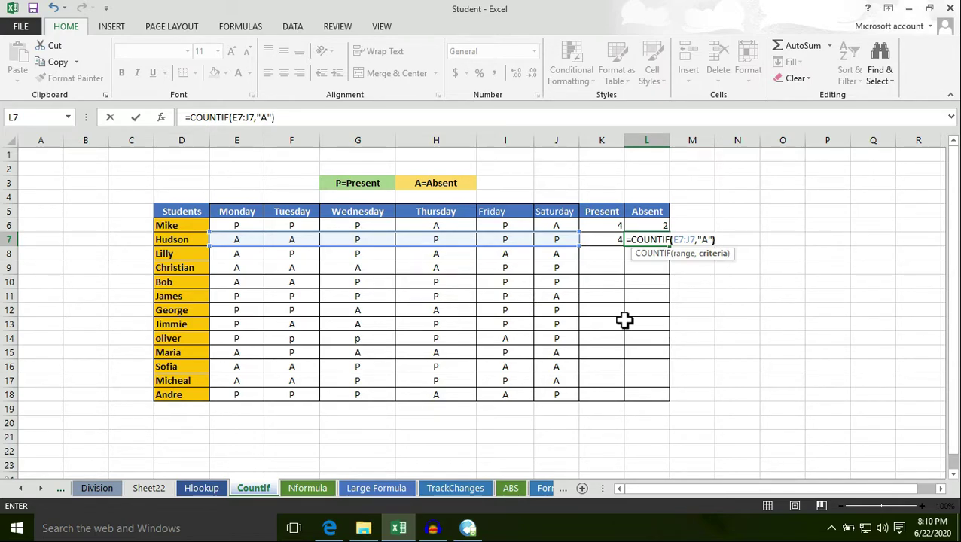
pyautogui.press('Return')
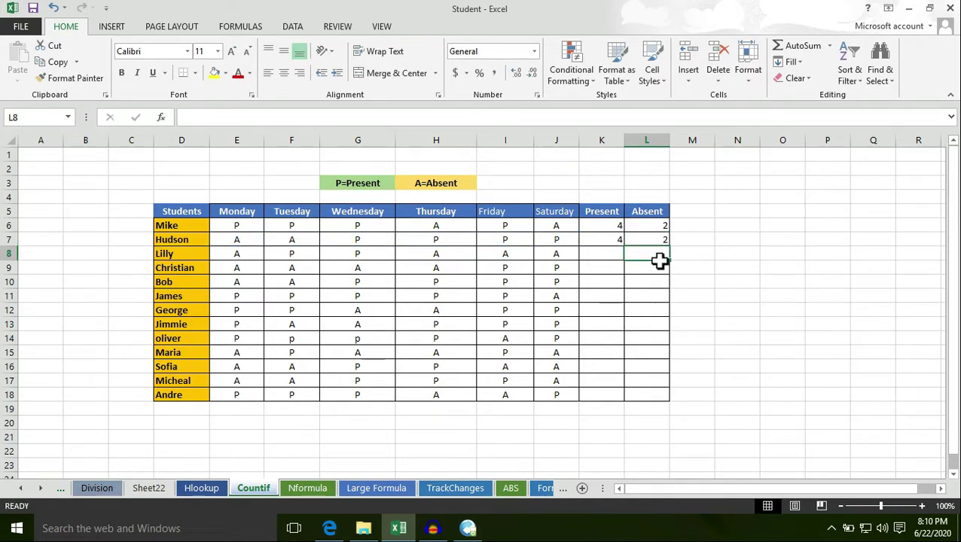
# Compare the second student's Absent and Present counts with the individual A and P marks across E7:J7.
pyautogui.click(645, 241)
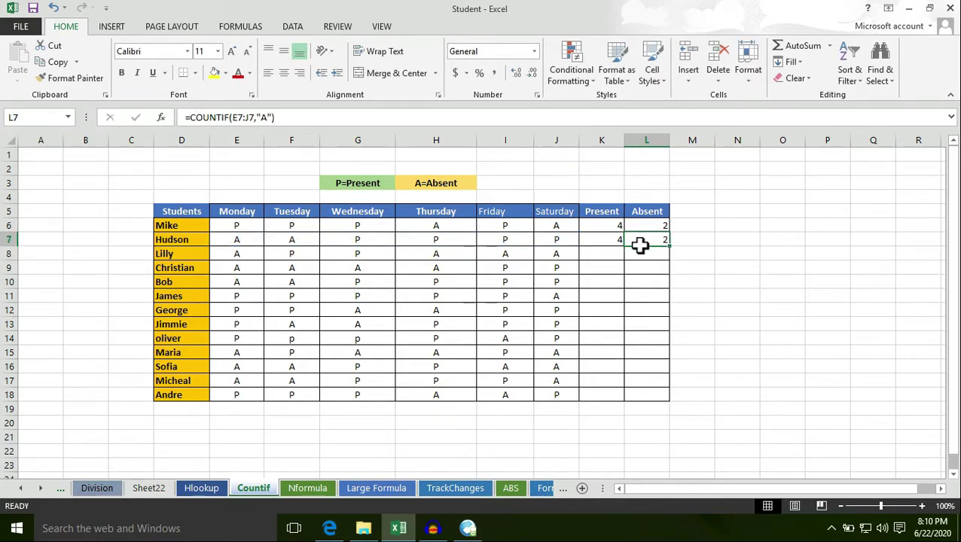
pyautogui.click(257, 242)
pyautogui.click(284, 241)
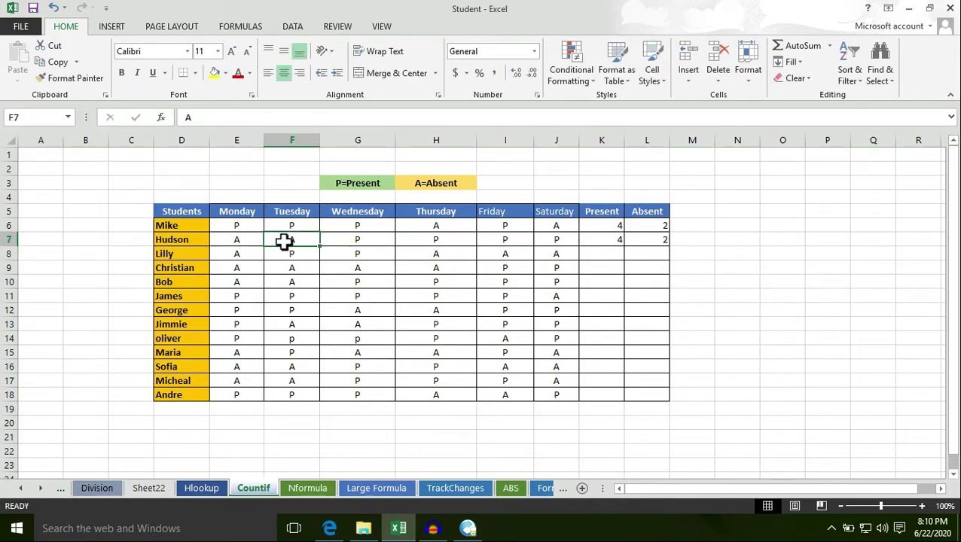
pyautogui.click(371, 268)
pyautogui.click(360, 240)
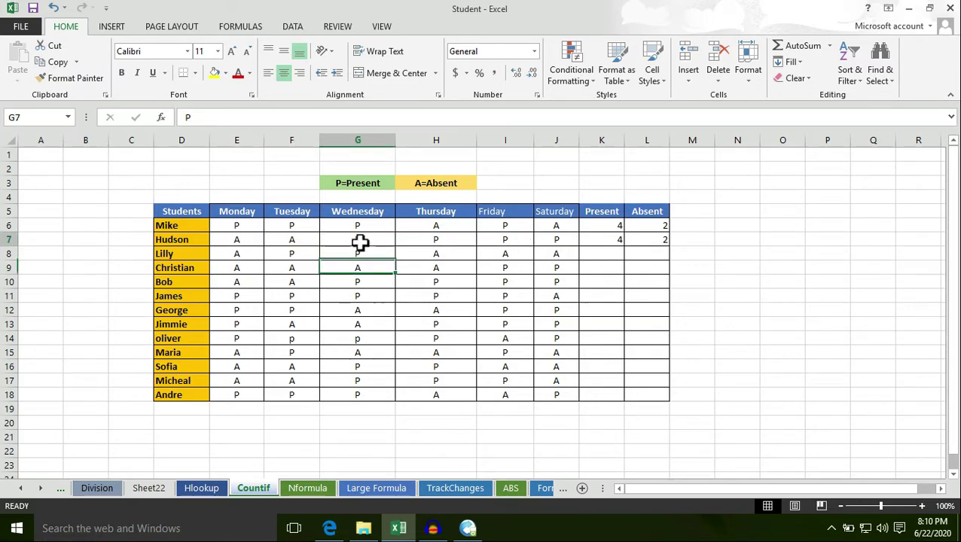
pyautogui.click(431, 241)
pyautogui.click(499, 242)
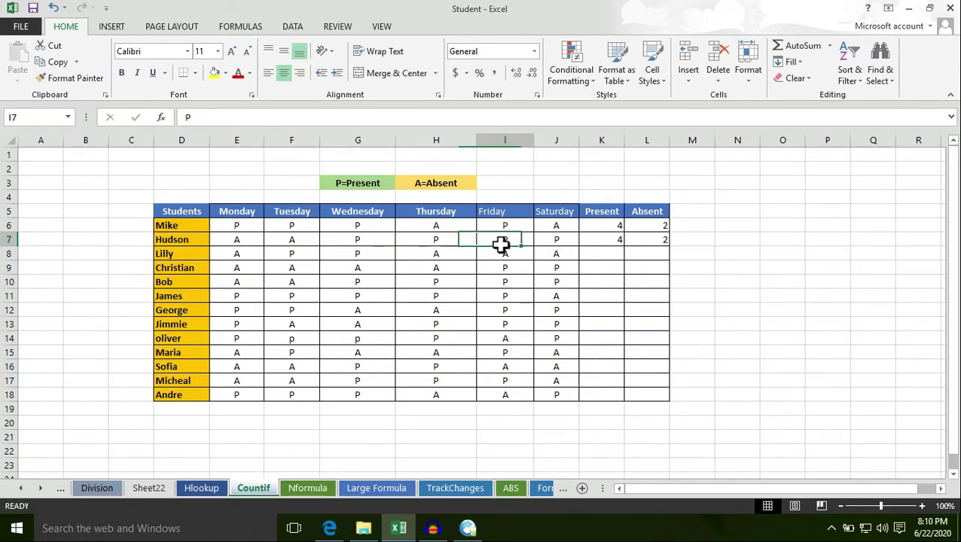
pyautogui.click(551, 242)
pyautogui.click(376, 241)
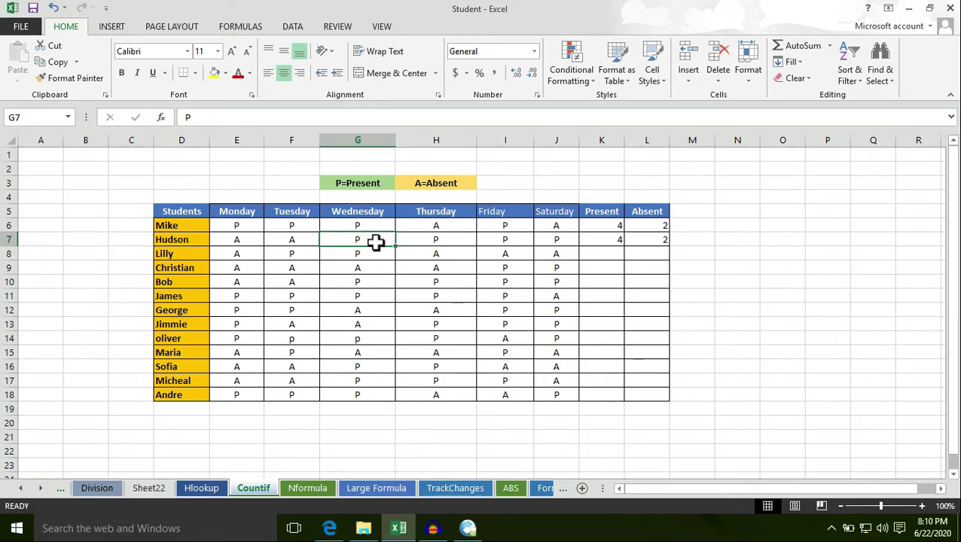
pyautogui.click(435, 241)
pyautogui.click(510, 243)
pyautogui.click(546, 241)
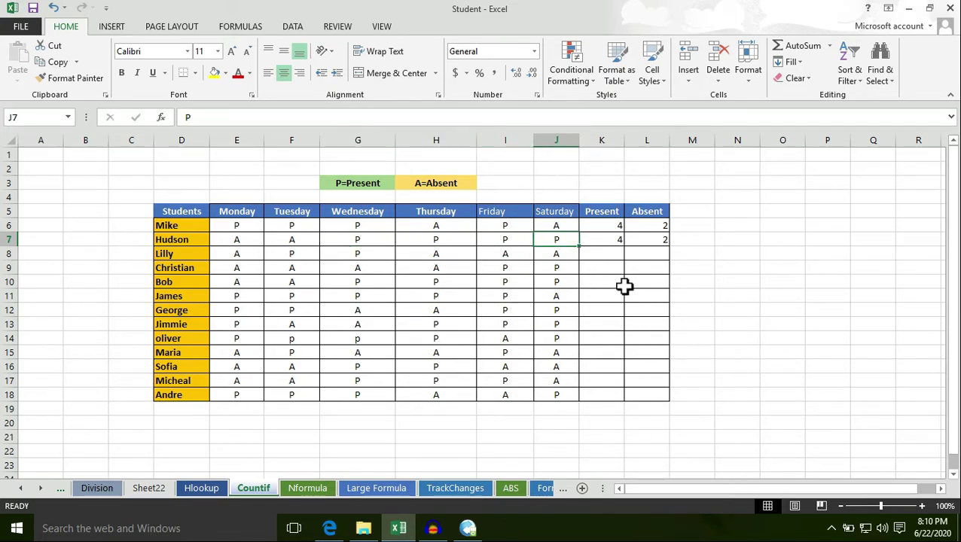
pyautogui.click(253, 241)
pyautogui.click(304, 243)
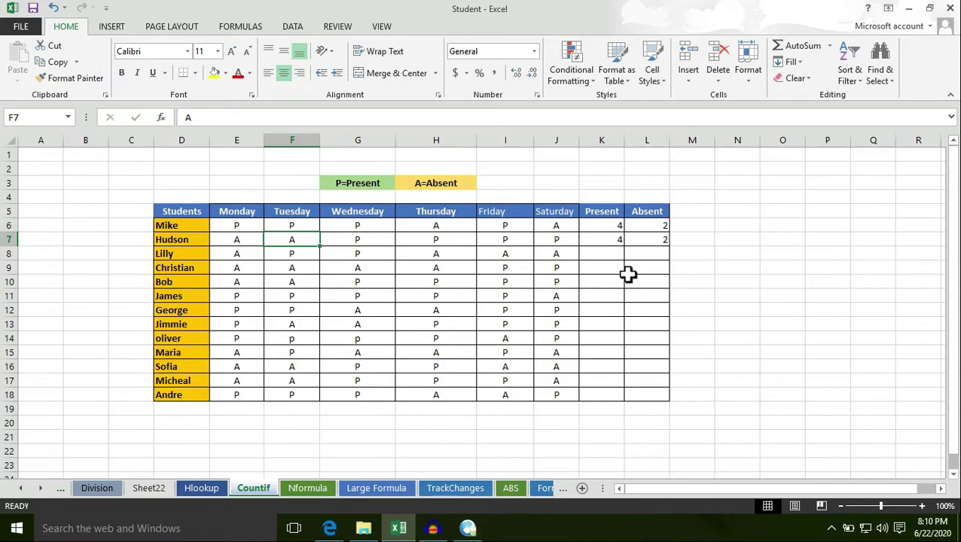
# Enter the formula =COUNTIF(E8:J8,"P") in K8 to count the third student's present days.
pyautogui.click(605, 256)
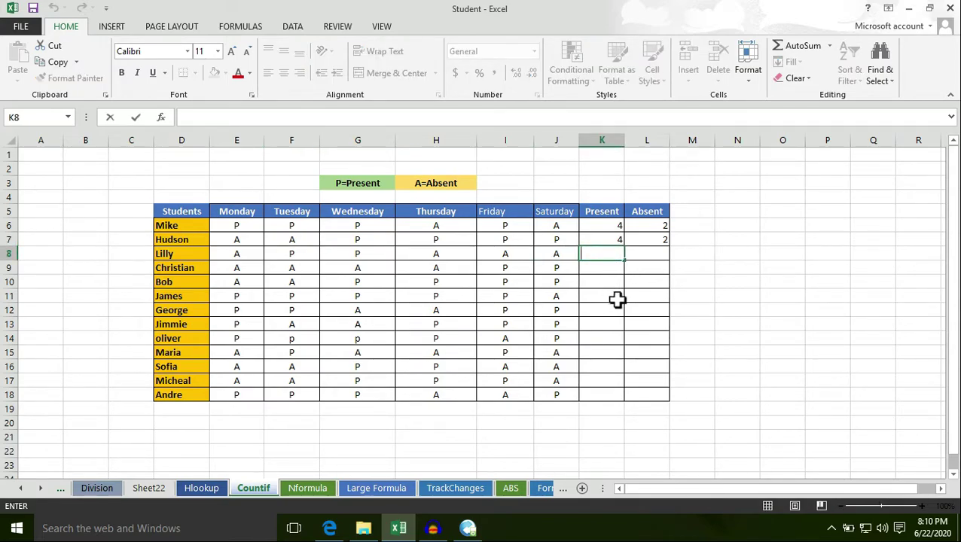
pyautogui.write('=')
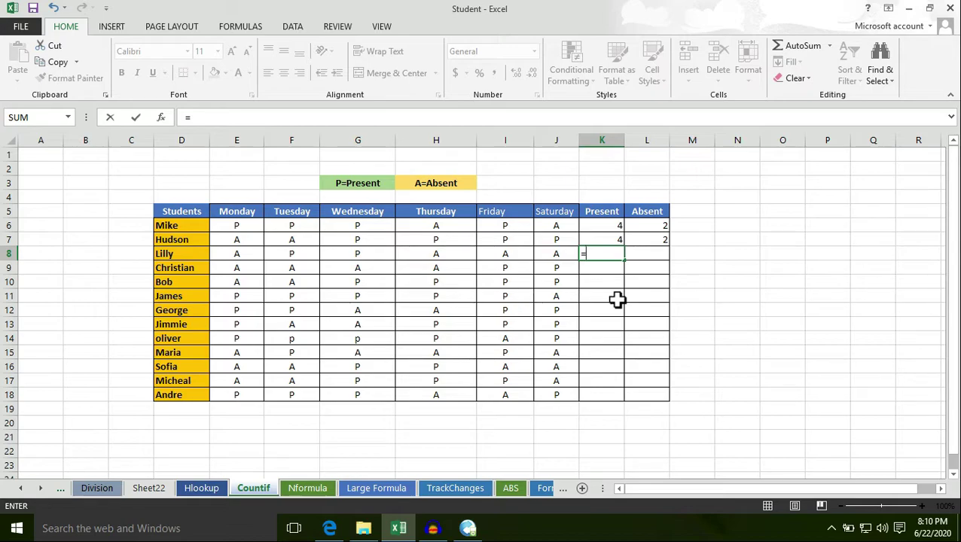
pyautogui.write('countif')
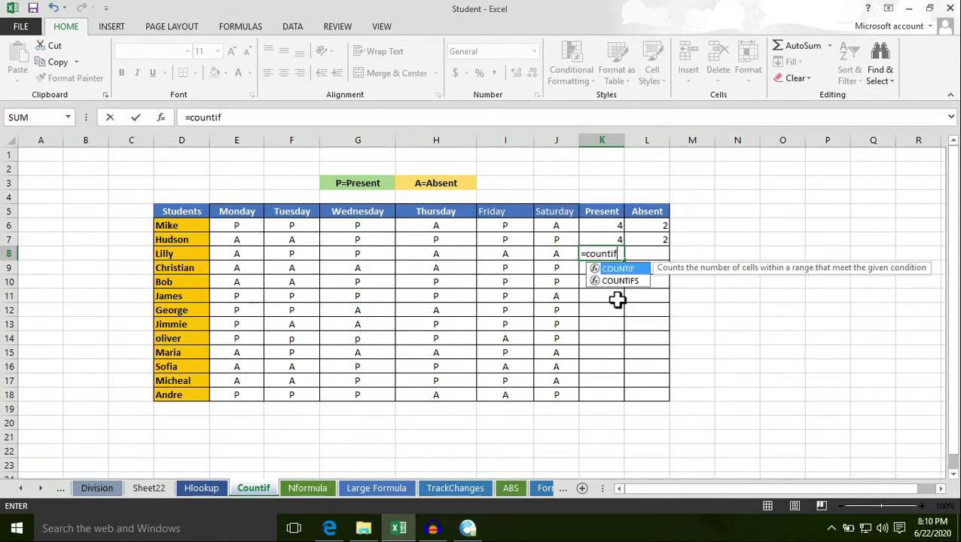
pyautogui.doubleClick(625, 270)
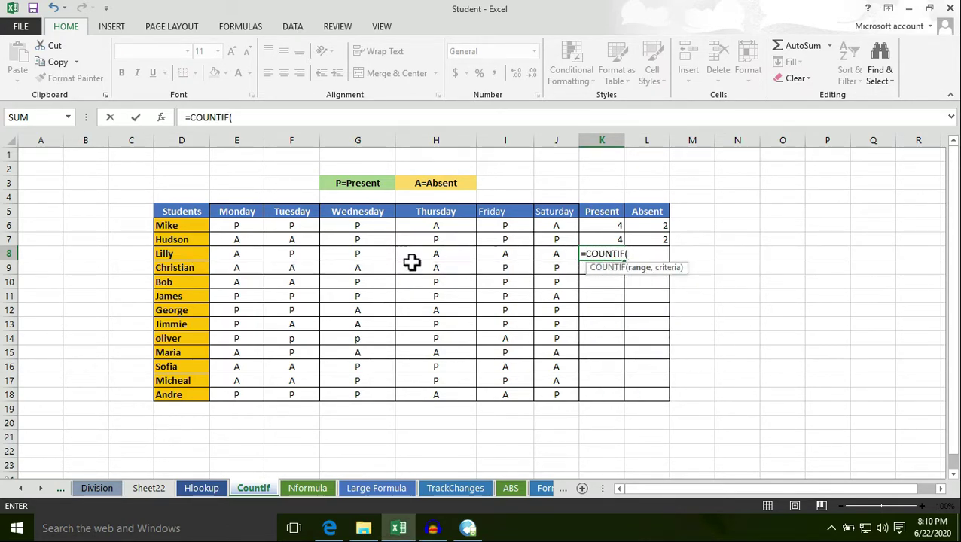
pyautogui.moveTo(237, 257); pyautogui.dragTo(549, 268)
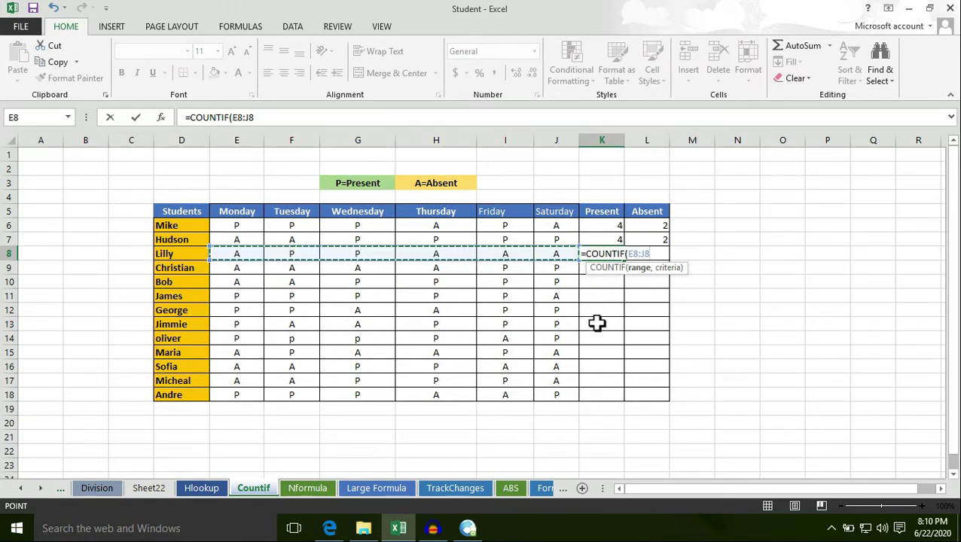
pyautogui.write(',"P')
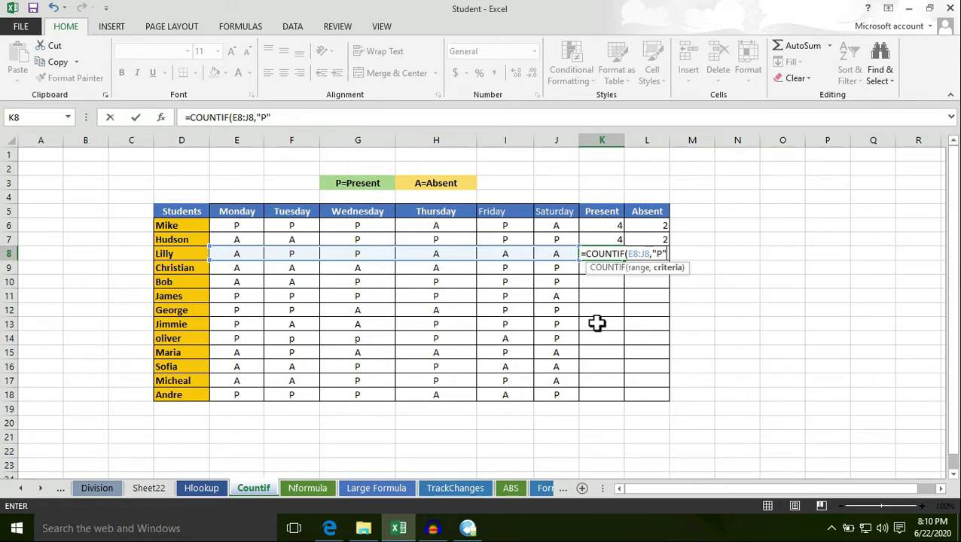
pyautogui.write(')')
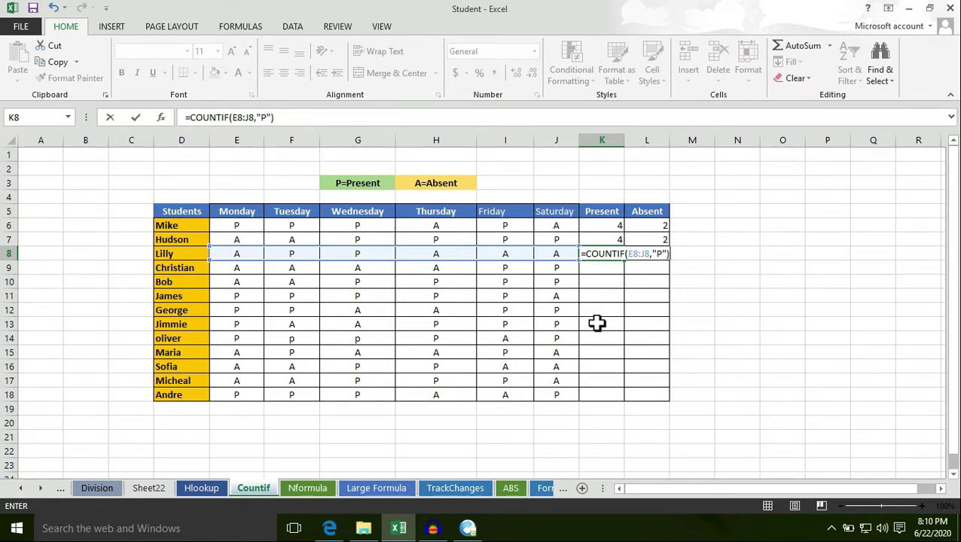
pyautogui.press('Return')
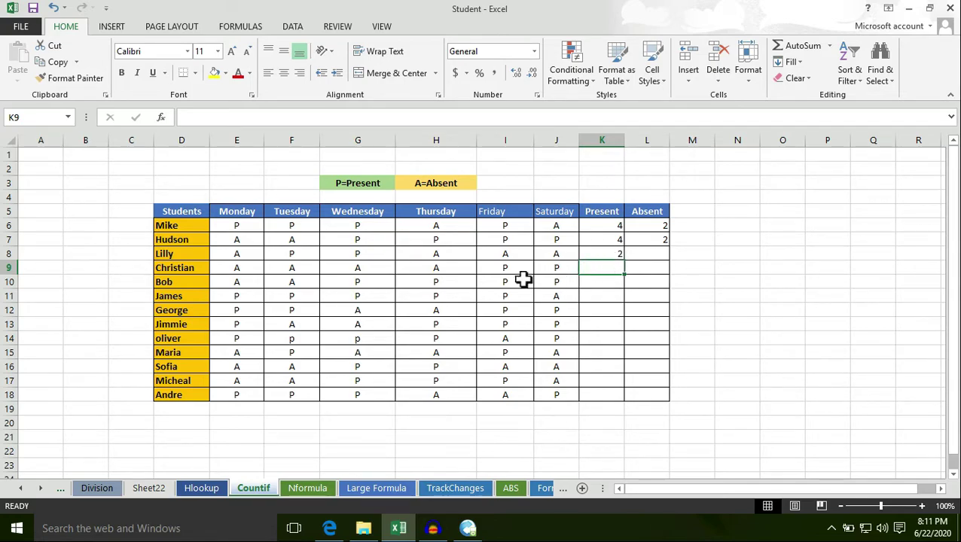
pyautogui.click(302, 255)
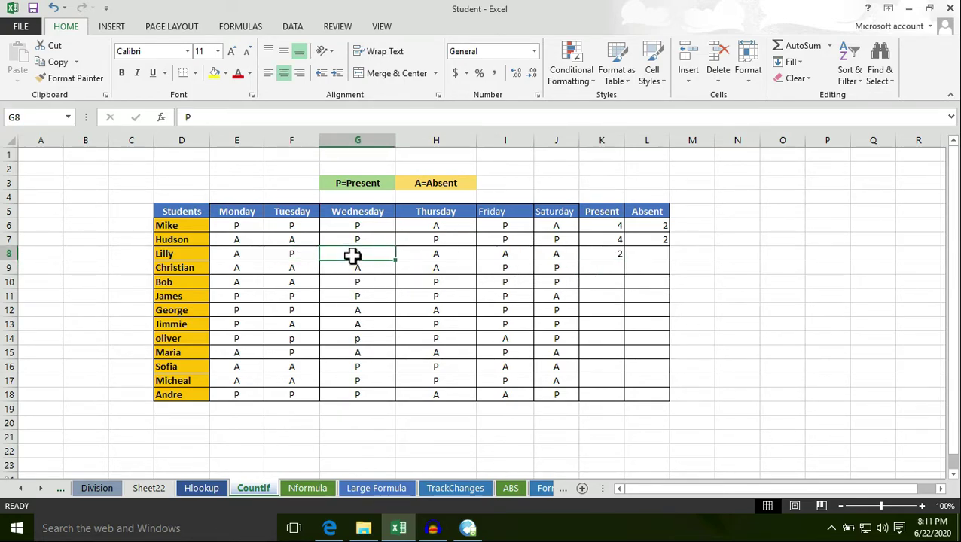
# Enter the formula =COUNTIF(E8:J8,"A") in L8 to count the third student's absent days.
pyautogui.click(645, 255)
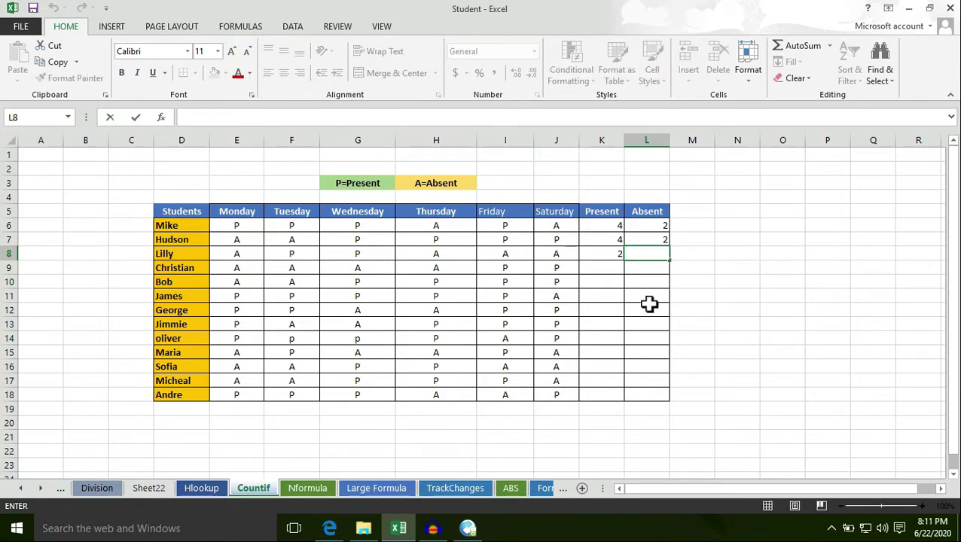
pyautogui.write('=')
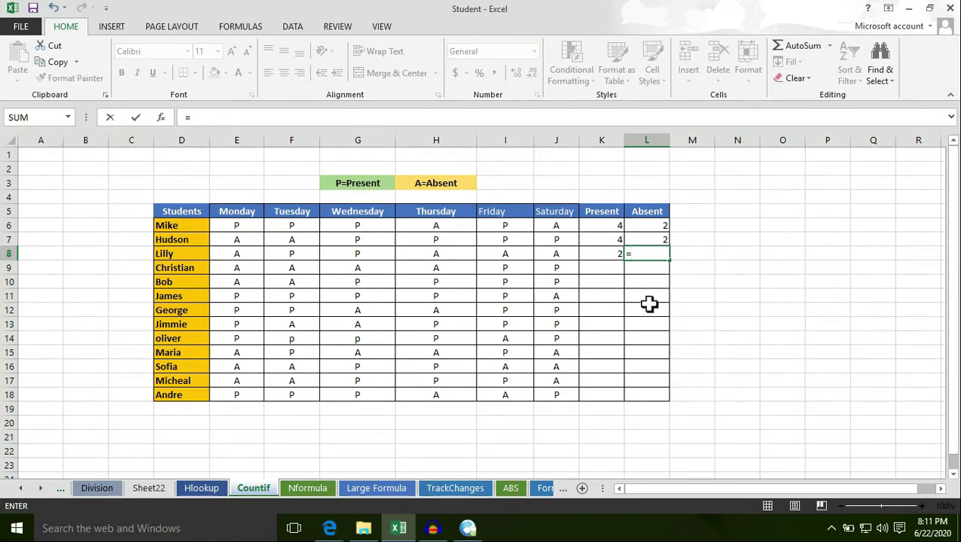
pyautogui.write('count')
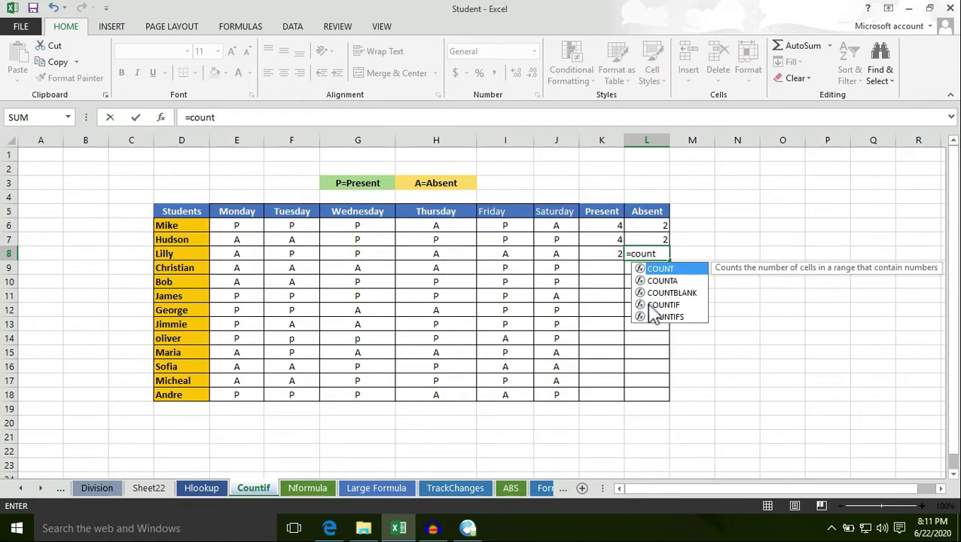
pyautogui.doubleClick(649, 304)
pyautogui.moveTo(243, 254); pyautogui.dragTo(544, 255)
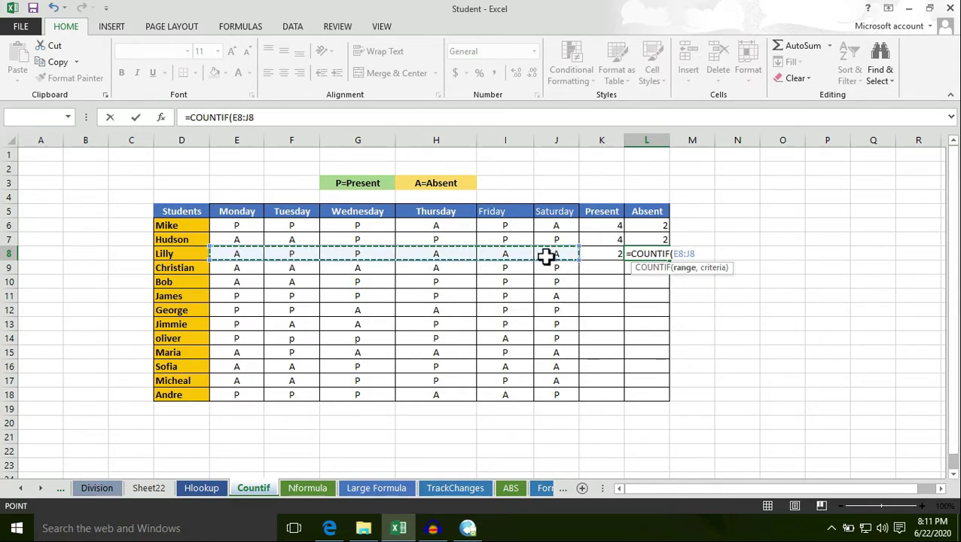
pyautogui.write(',"A')
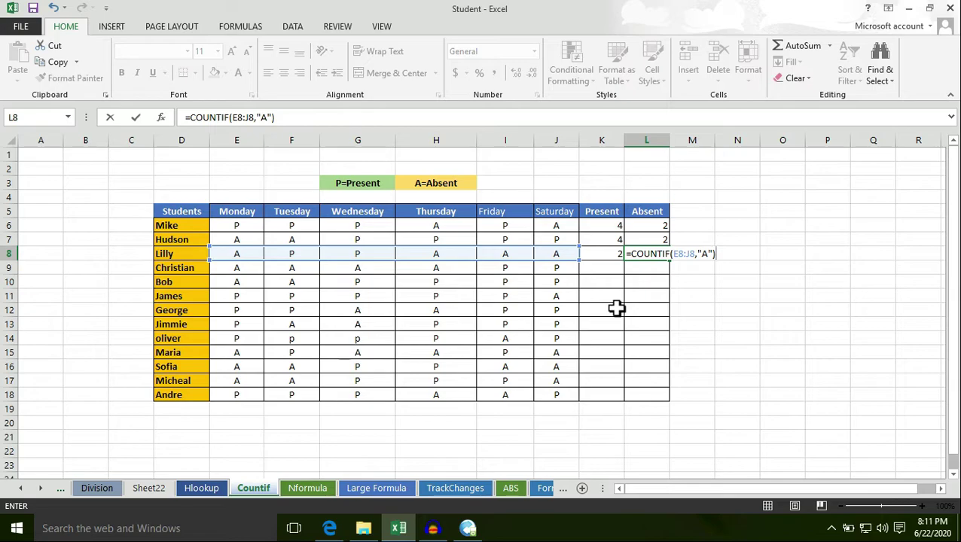
pyautogui.press('Return')
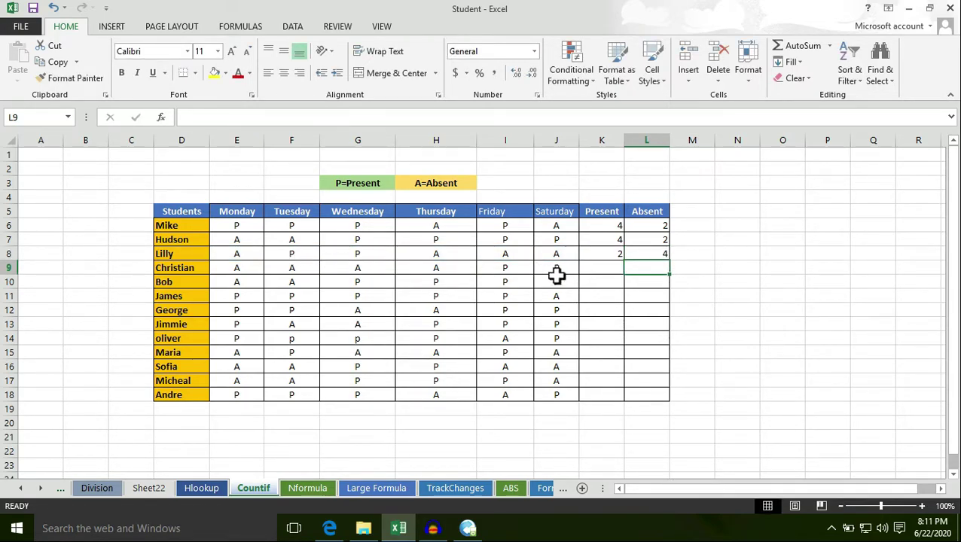
# Check the third student's Absent count against the individual A marks in E8, H8, I8 and J8.
pyautogui.click(249, 255)
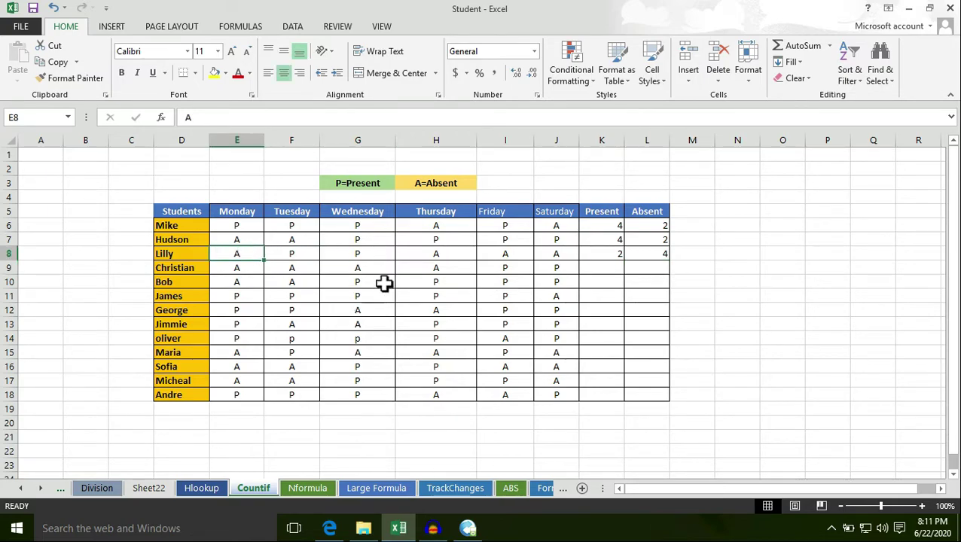
pyautogui.click(429, 257)
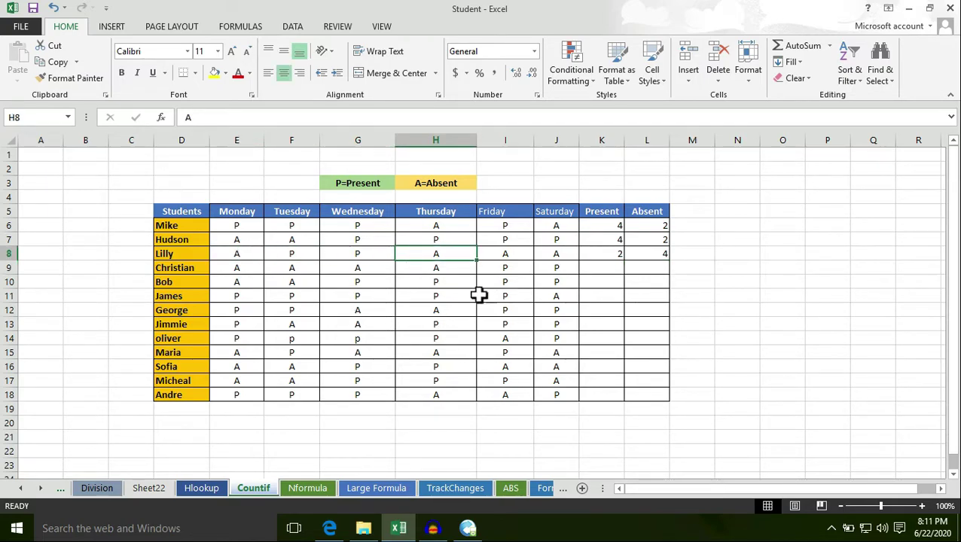
pyautogui.click(503, 255)
pyautogui.click(548, 253)
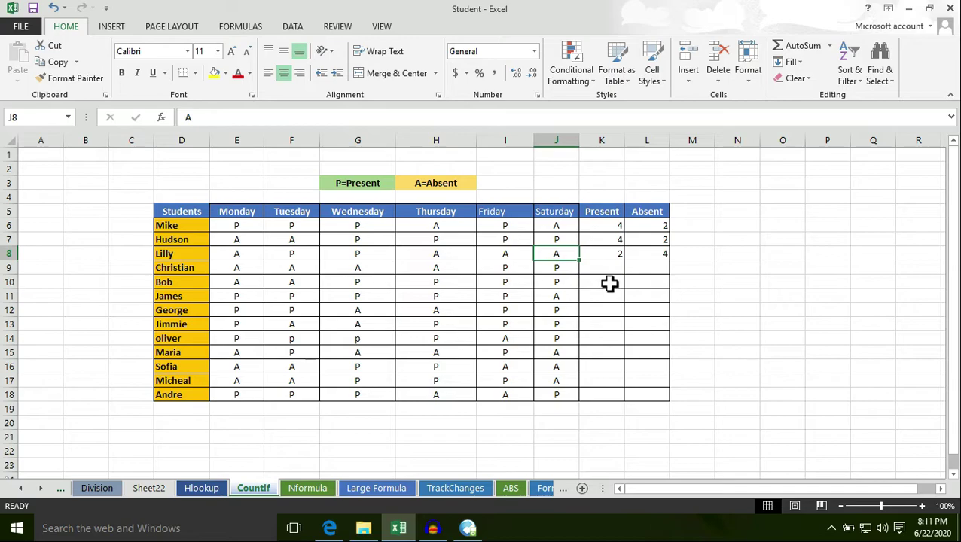
# Copy the Present formula from K8 into K9:K18 for all the remaining students.
pyautogui.click(609, 253)
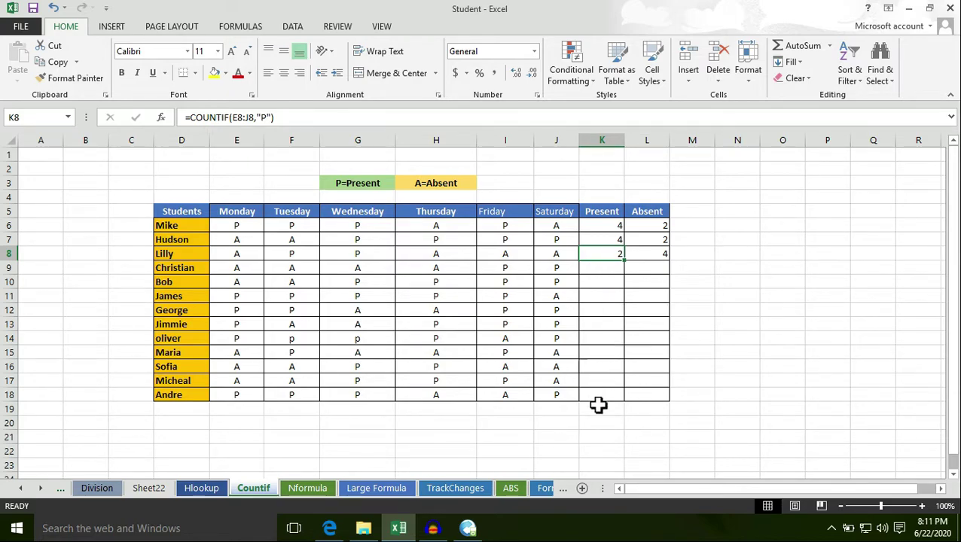
pyautogui.rightClick(602, 254)
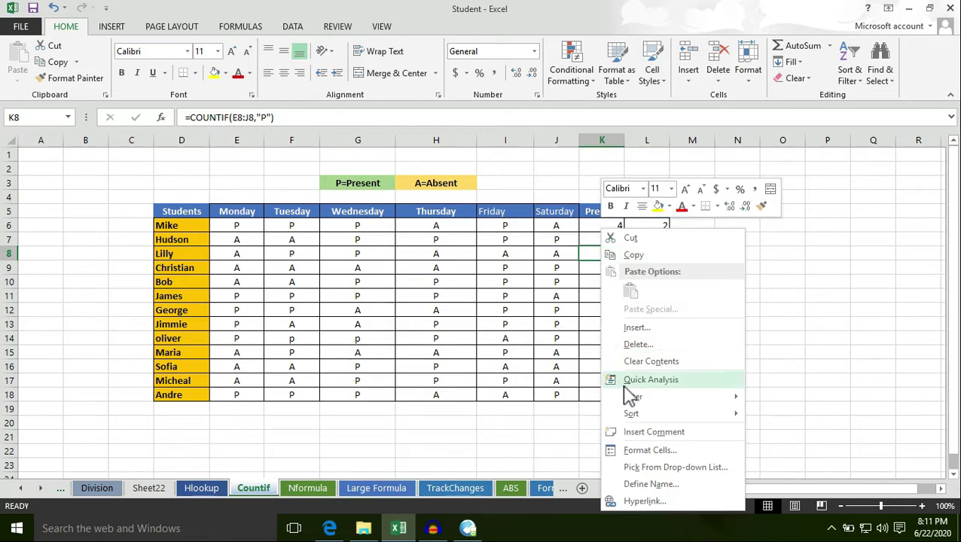
pyautogui.click(635, 255)
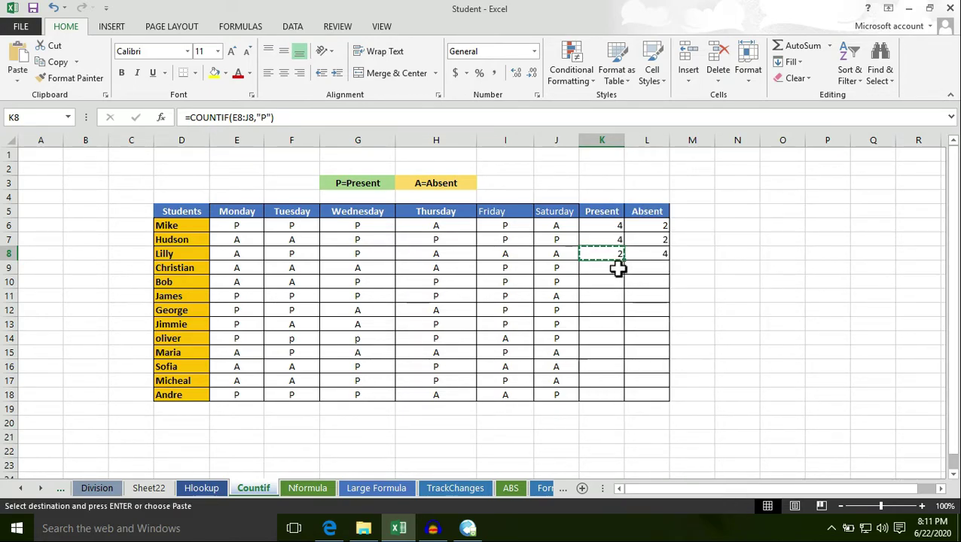
pyautogui.moveTo(610, 269); pyautogui.dragTo(610, 391)
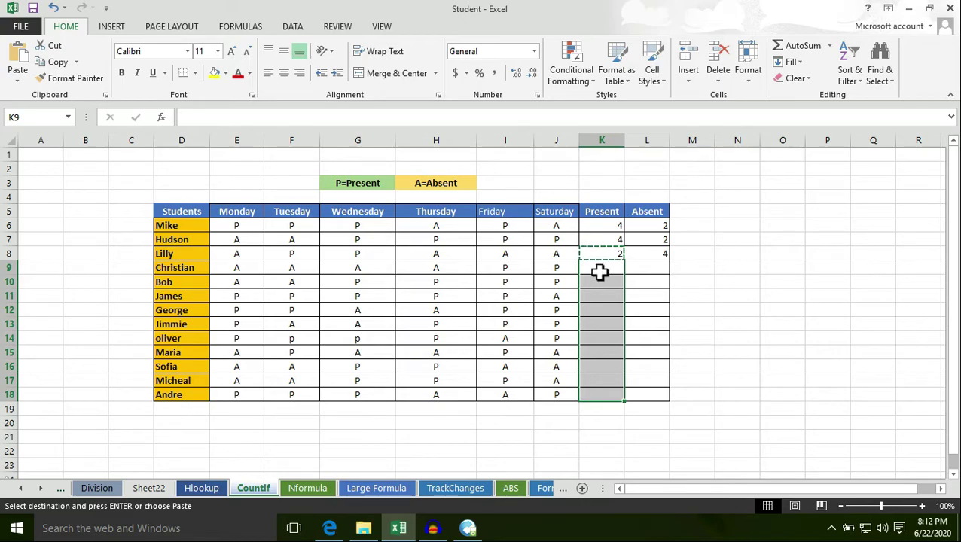
pyautogui.rightClick(600, 271)
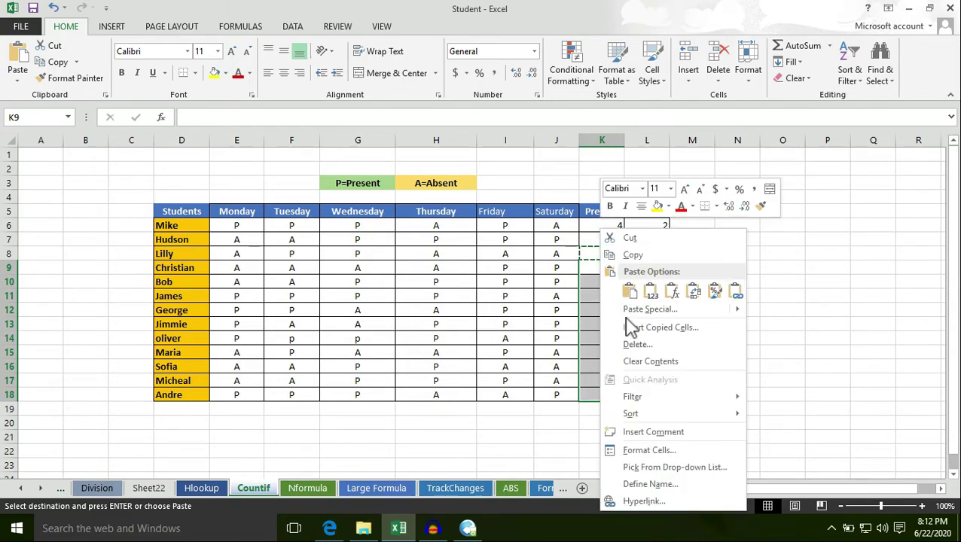
pyautogui.press('Escape')
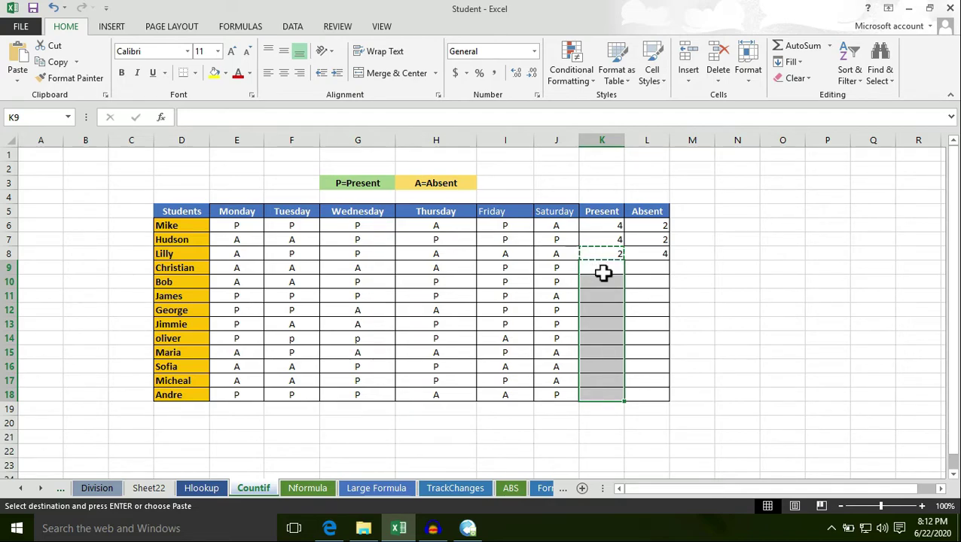
pyautogui.hotkey('ctrl', 'v')
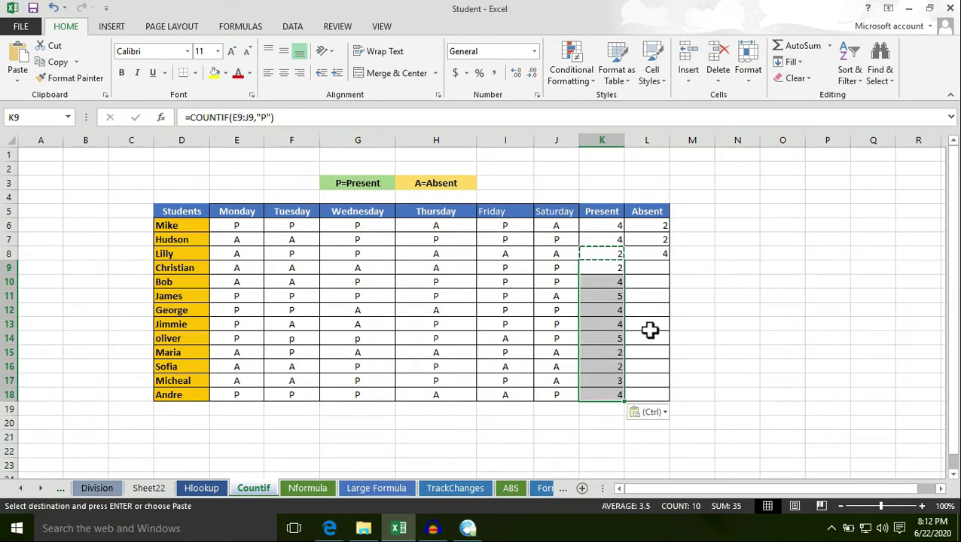
# Check the Present count in K10 against the individual P marks from Wednesday to Saturday in G10:J10.
pyautogui.click(612, 285)
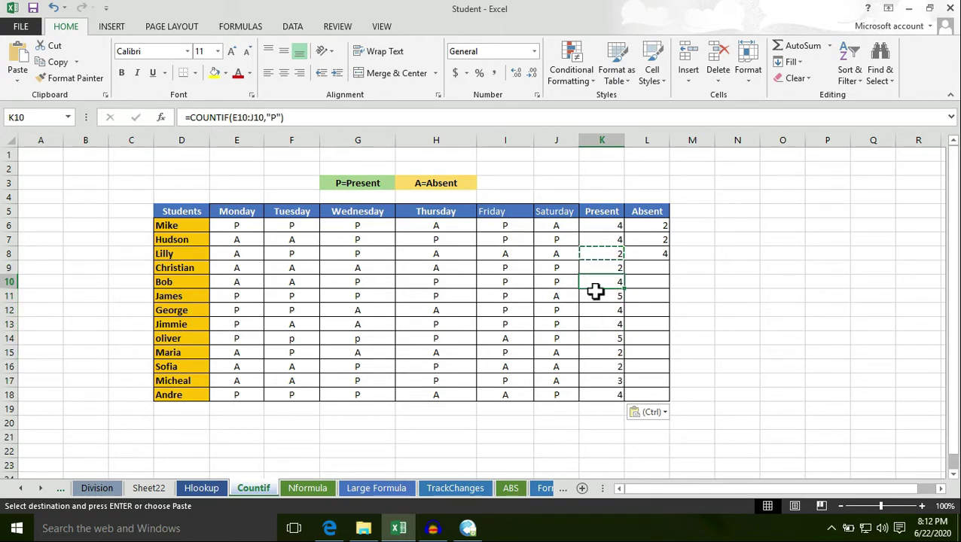
pyautogui.click(384, 285)
pyautogui.click(448, 284)
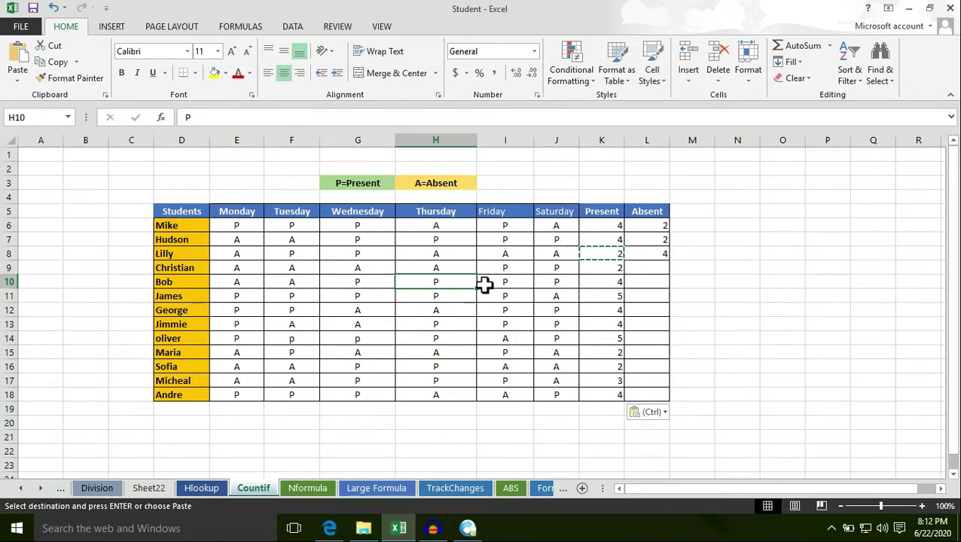
pyautogui.click(497, 284)
pyautogui.click(561, 286)
# Compare the Present count in row 11 with the individual P marks from Monday to Friday in E11:I11.
pyautogui.click(612, 305)
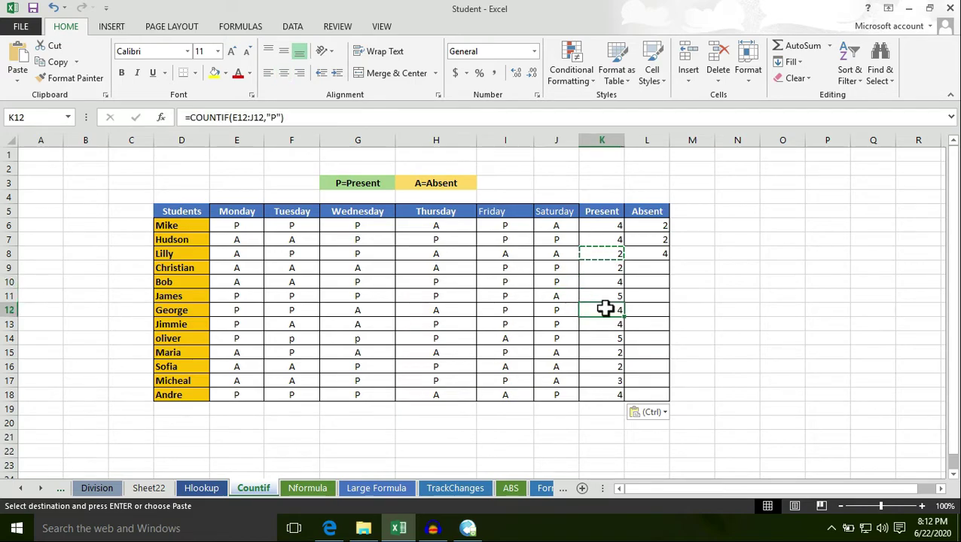
pyautogui.click(245, 301)
pyautogui.click(293, 301)
pyautogui.click(358, 300)
pyautogui.click(432, 301)
pyautogui.click(512, 301)
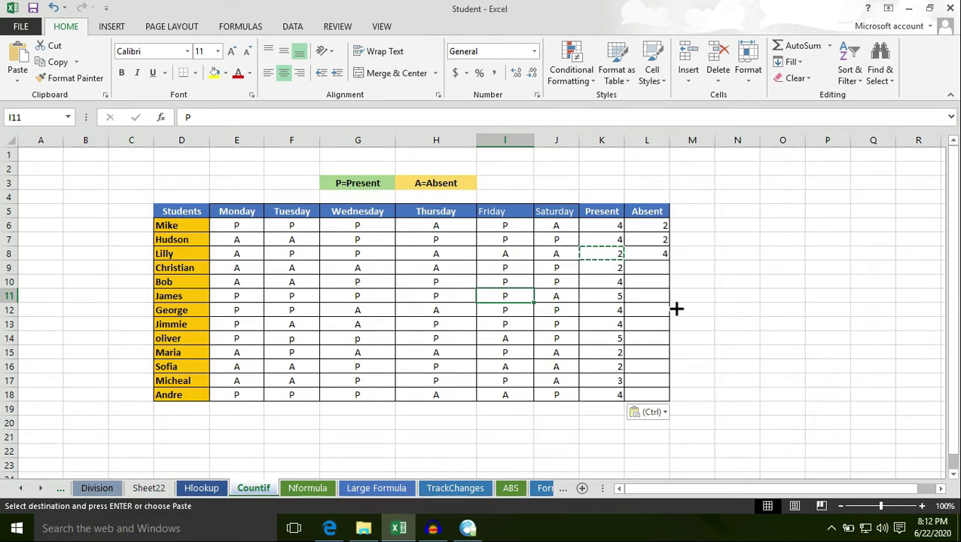
# Inspect the third student's COUNTIF formulas in L8 and K8, ending the pending copy of K8.
pyautogui.click(648, 258)
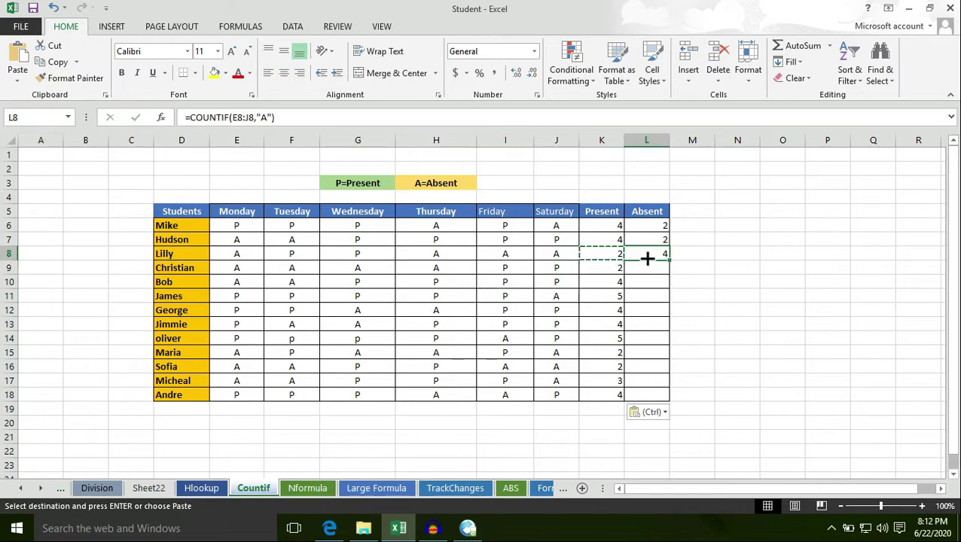
pyautogui.doubleClick(619, 259)
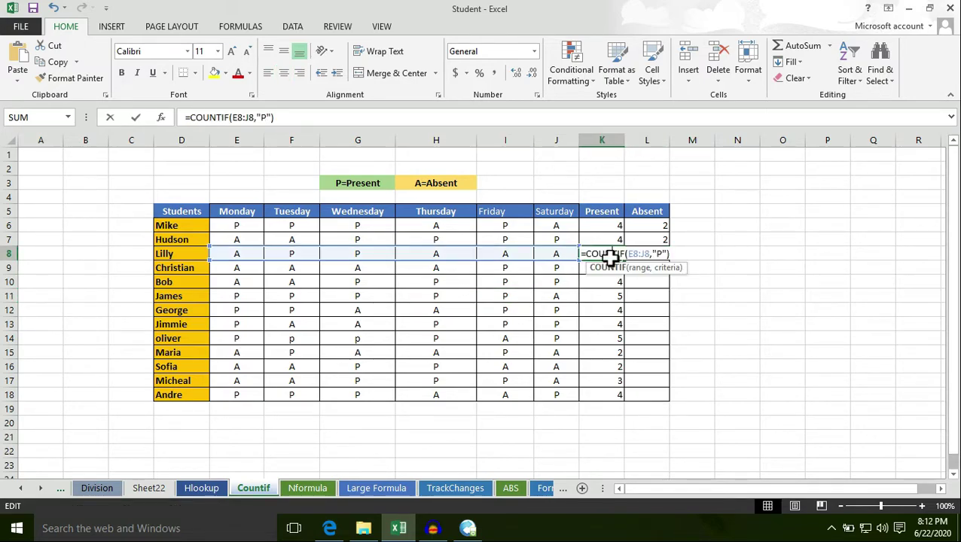
pyautogui.press('Return')
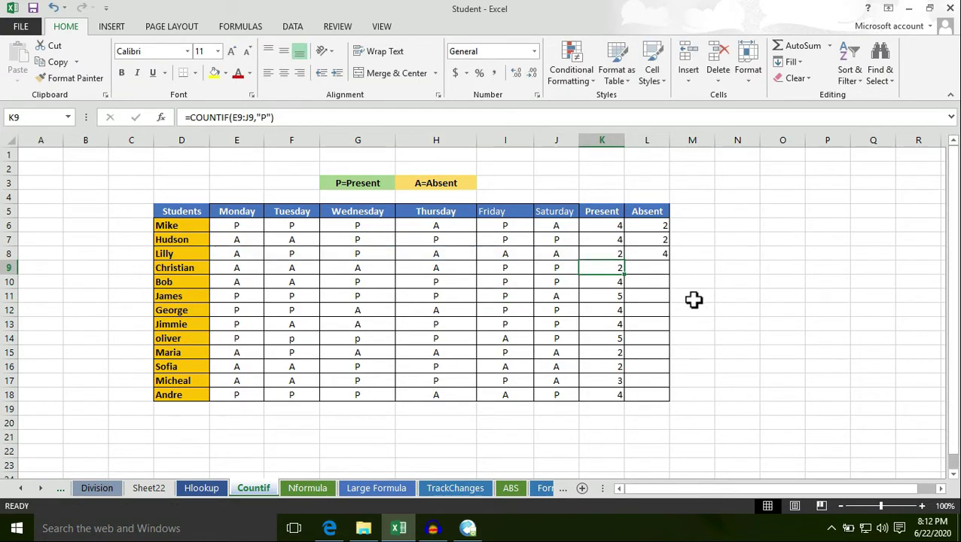
pyautogui.click(657, 254)
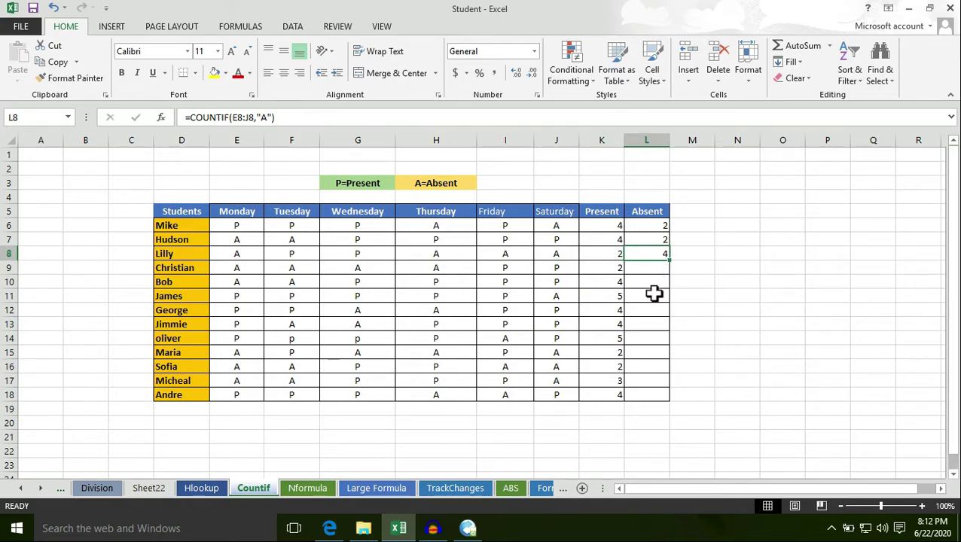
pyautogui.moveTo(655, 271); pyautogui.dragTo(666, 395)
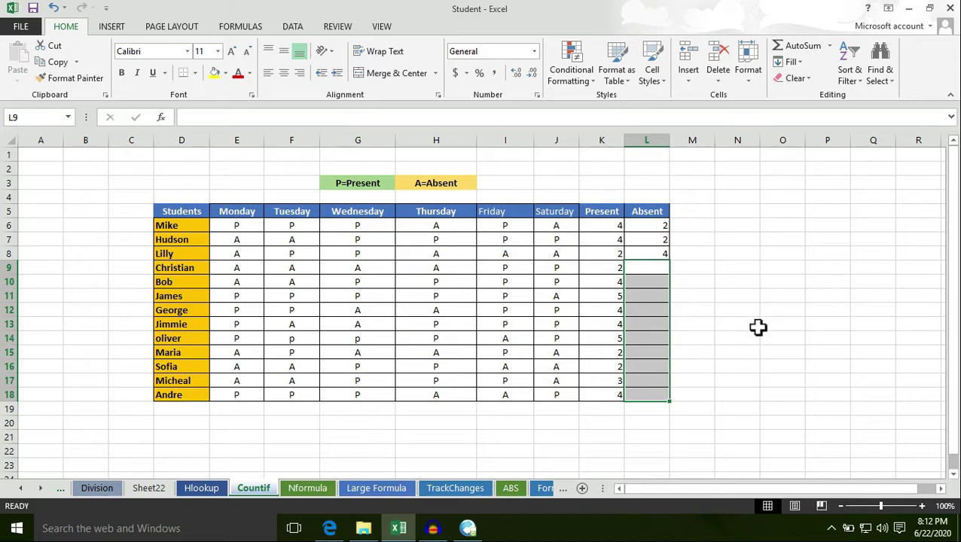
pyautogui.doubleClick(646, 255)
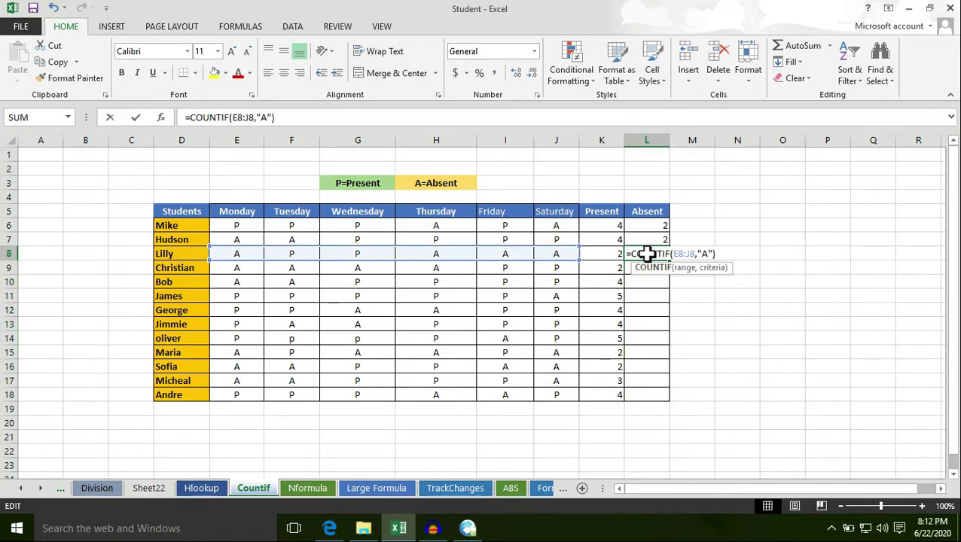
pyautogui.rightClick(649, 257)
pyautogui.press('Escape')
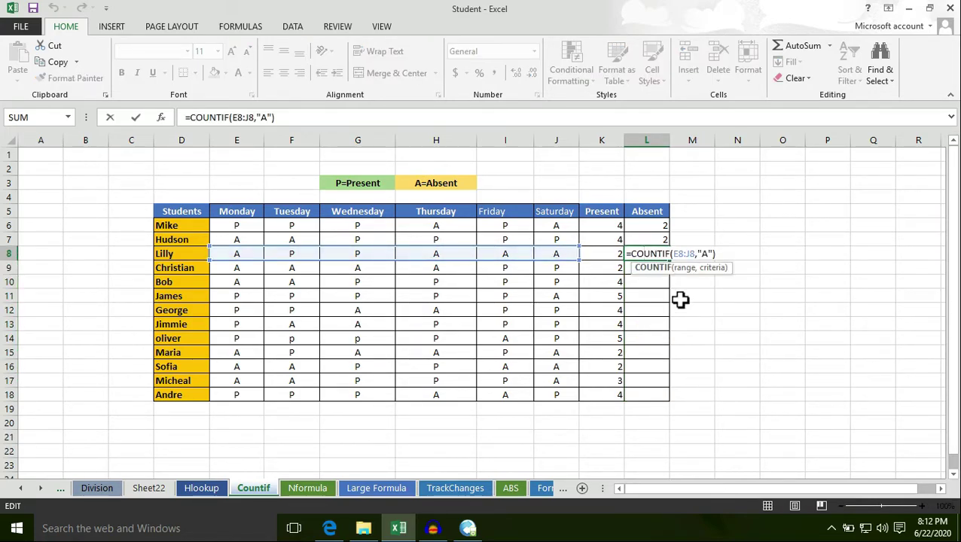
pyautogui.press('Return')
# Copy the Absent formula from L8 into L9:L18 for all the remaining students.
pyautogui.click(647, 255)
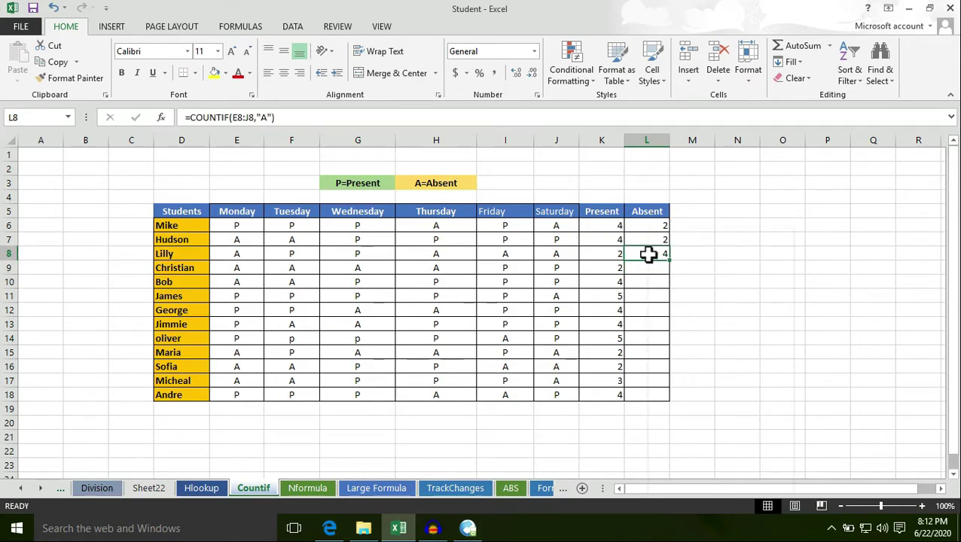
pyautogui.rightClick(648, 255)
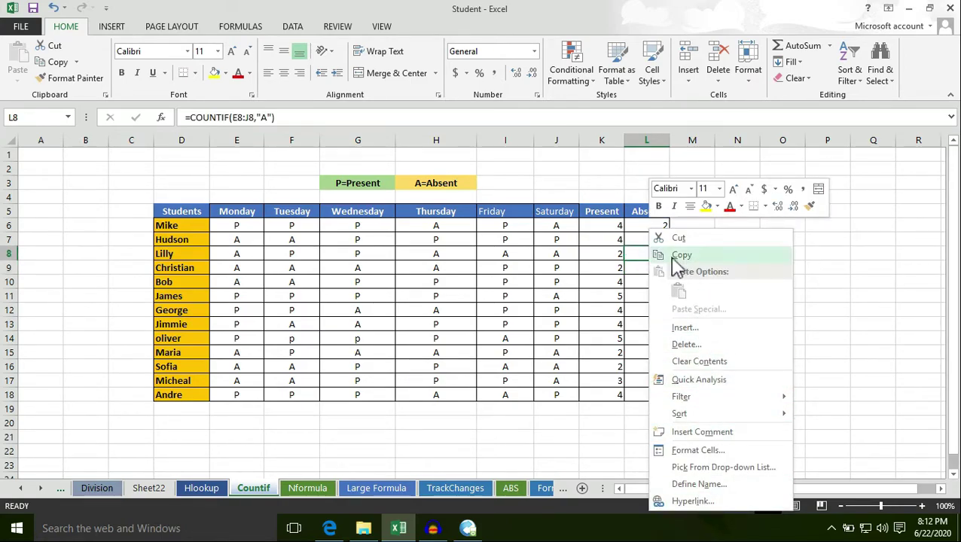
pyautogui.click(680, 256)
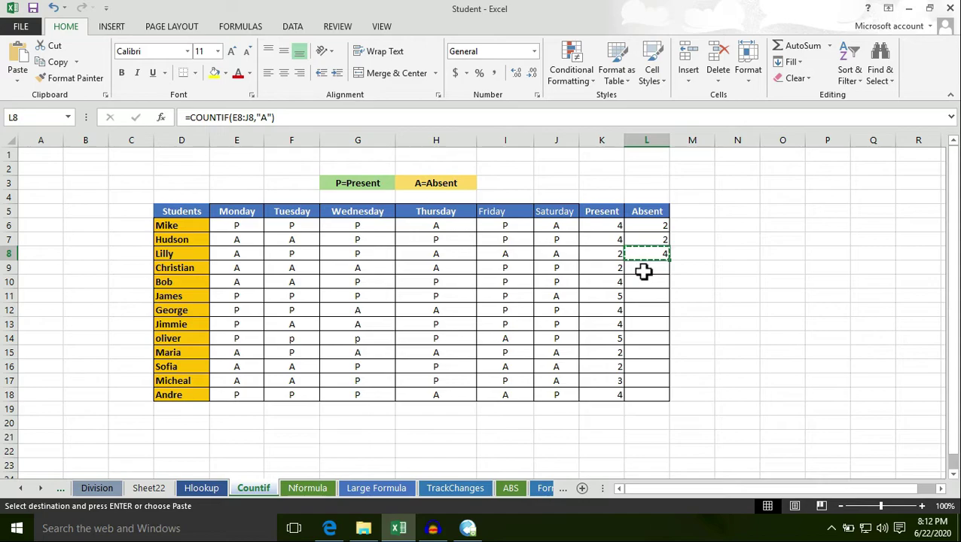
pyautogui.moveTo(643, 272); pyautogui.dragTo(657, 395)
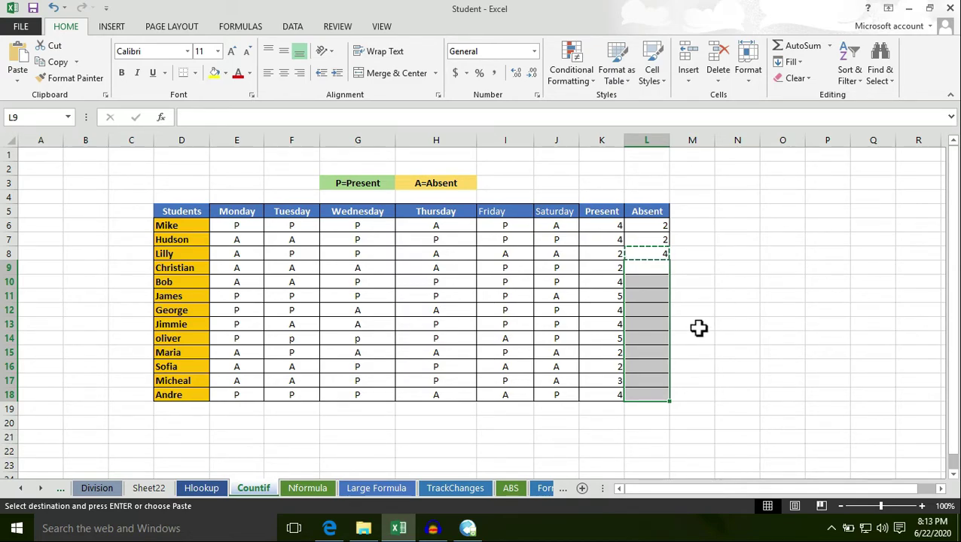
pyautogui.hotkey('ctrl', 'v')
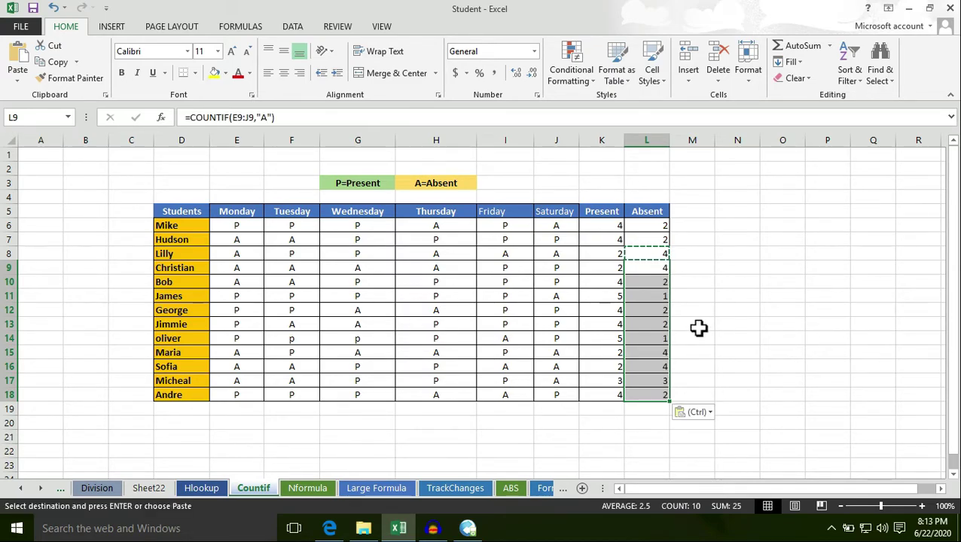
pyautogui.moveTo(660, 273); pyautogui.dragTo(663, 392)
# Check the Absent count in L9 against the individual A marks from Monday to Thursday in E9:H9.
pyautogui.click(656, 272)
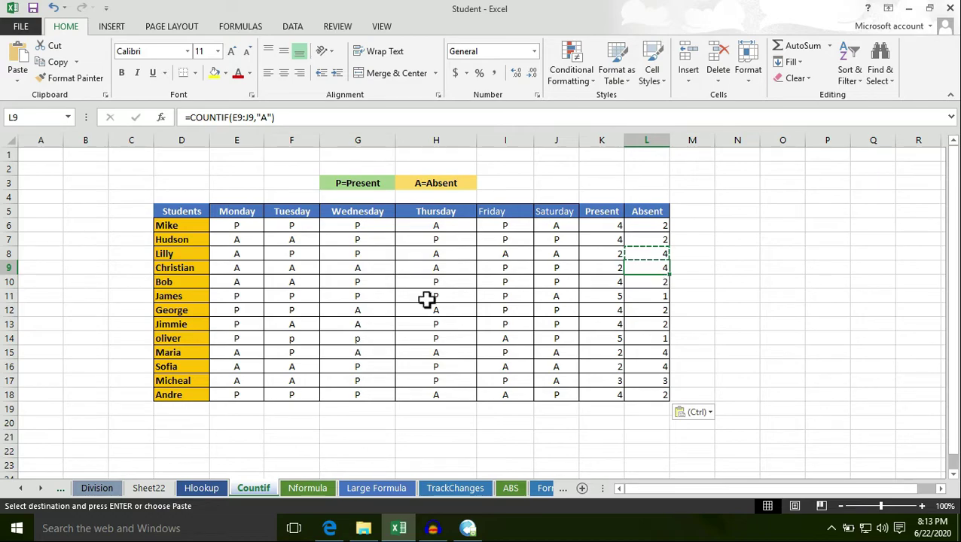
pyautogui.click(236, 274)
pyautogui.click(298, 270)
pyautogui.click(368, 270)
pyautogui.click(442, 270)
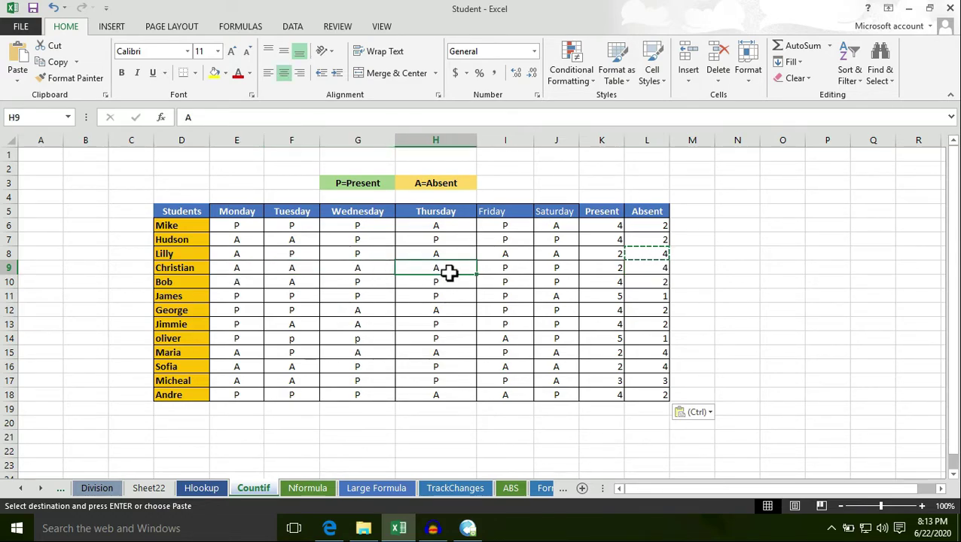
# Compare the Absent counts in L10 and L11 with the A marks in E10:F10 and J11.
pyautogui.click(662, 284)
pyautogui.click(256, 285)
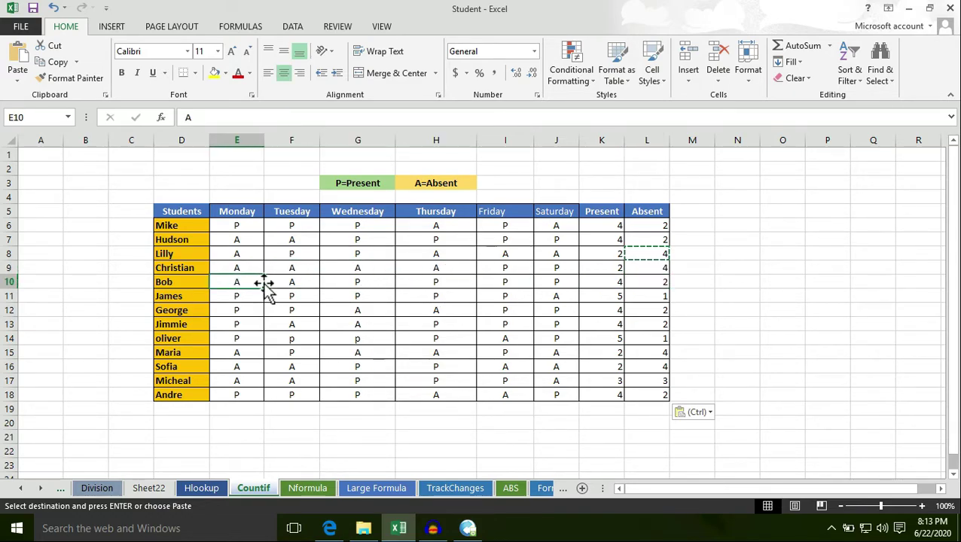
pyautogui.click(293, 282)
pyautogui.click(664, 298)
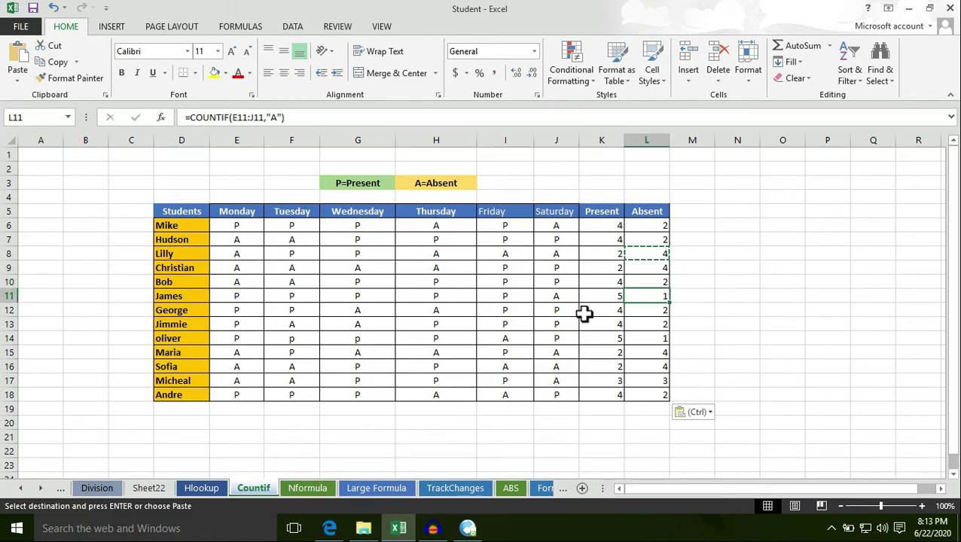
pyautogui.click(566, 296)
# Verify the Absent counts in L12:L14 against the A marks in G12:H12, G13 and I14.
pyautogui.click(653, 312)
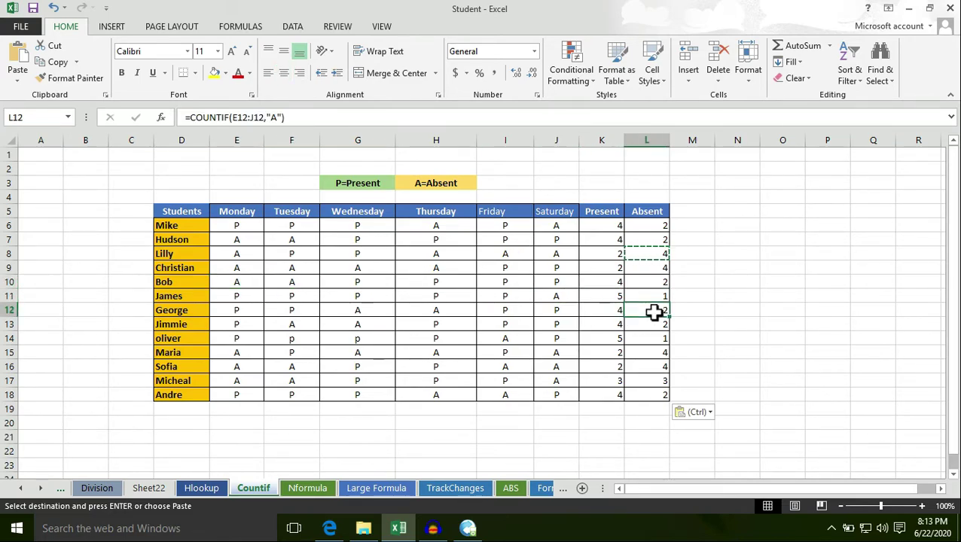
pyautogui.click(365, 313)
pyautogui.click(434, 313)
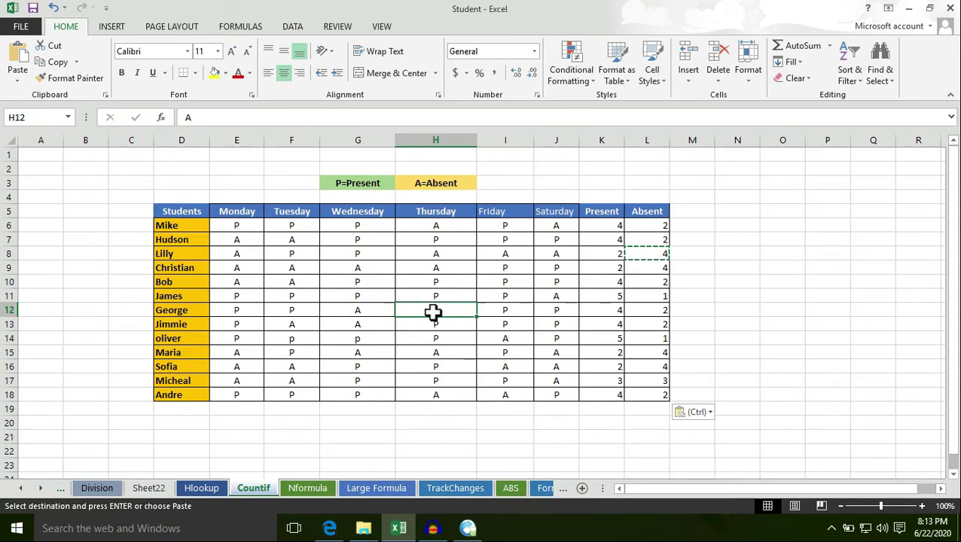
pyautogui.click(659, 329)
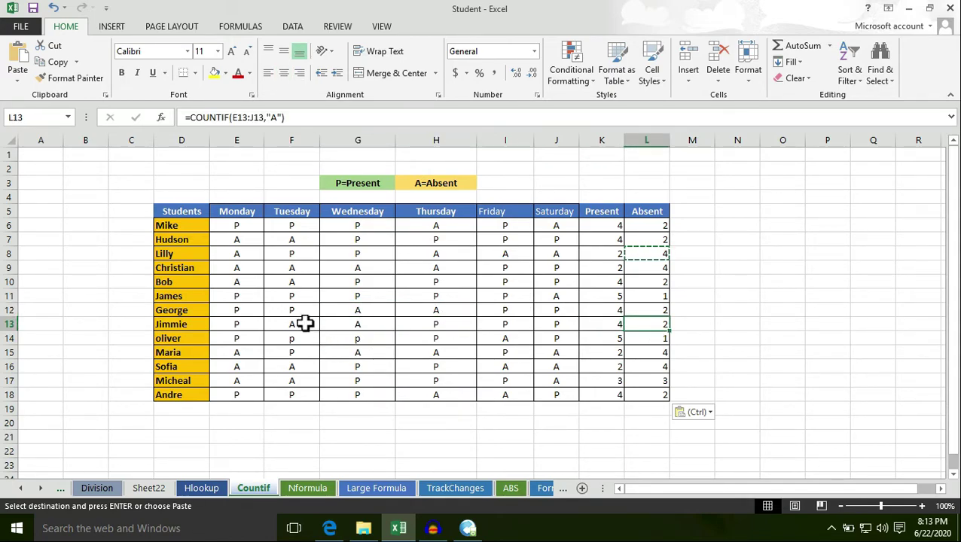
pyautogui.click(363, 326)
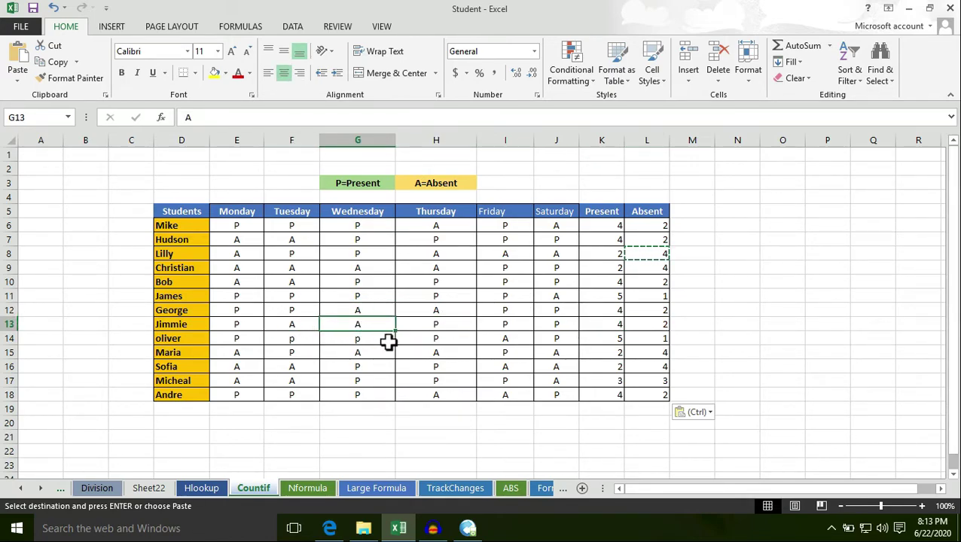
pyautogui.click(657, 341)
pyautogui.click(519, 343)
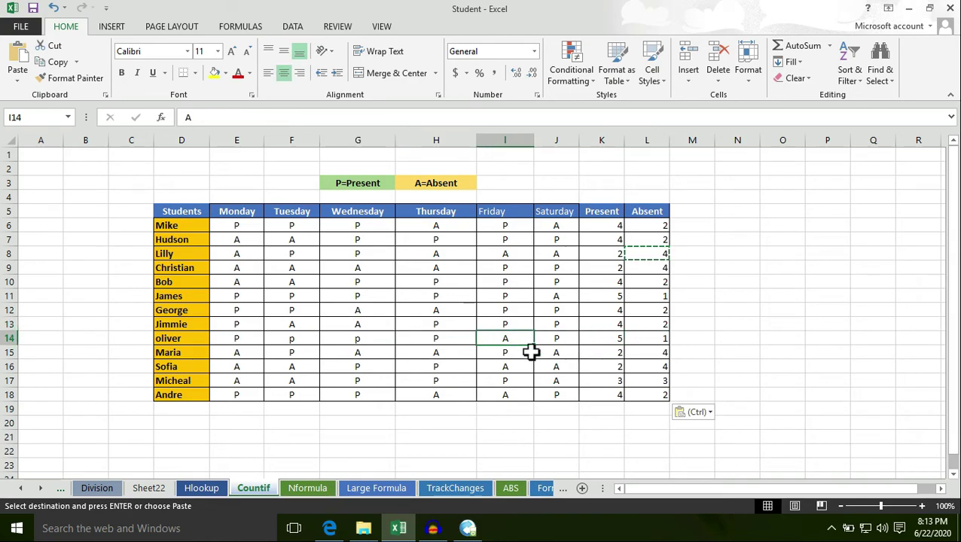
# Check the A marks in row 15 for Monday, Wednesday, Thursday and Saturday against that row's Absent count.
pyautogui.click(649, 362)
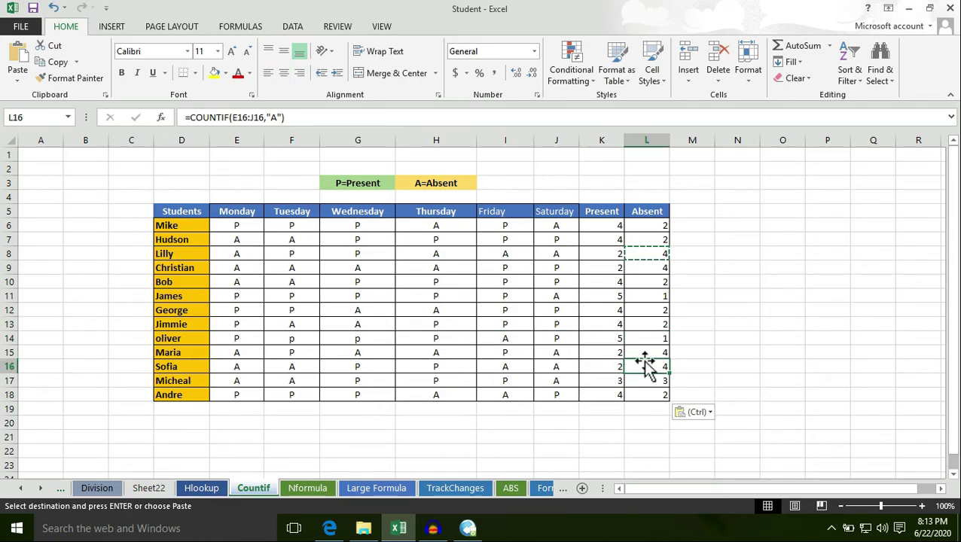
pyautogui.click(239, 353)
pyautogui.click(357, 354)
pyautogui.click(435, 353)
pyautogui.click(556, 353)
# Compare the Absent count in L16 with the A marks in E16:F16 and I16:J16, and recheck the row 15 counts in K15:L15.
pyautogui.click(667, 370)
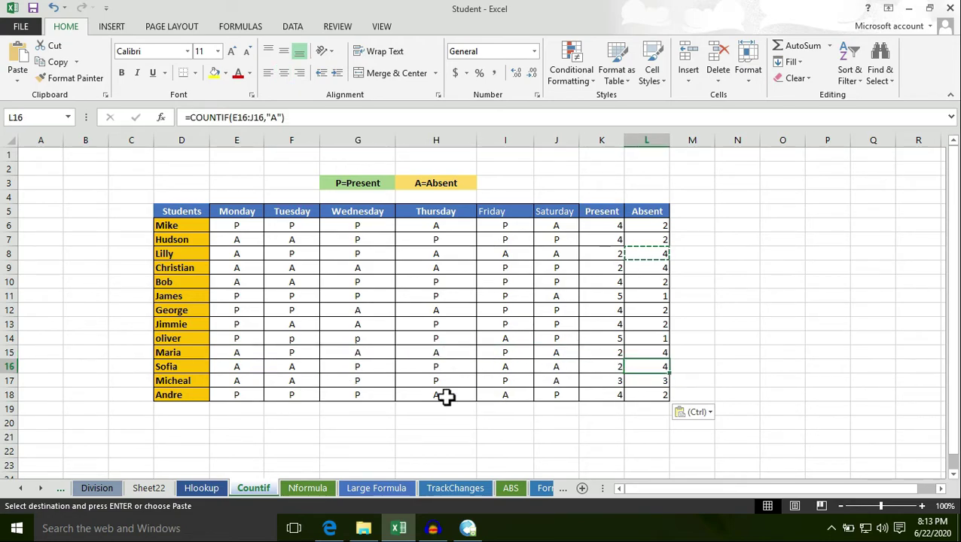
pyautogui.click(243, 369)
pyautogui.click(292, 369)
pyautogui.click(505, 370)
pyautogui.click(556, 369)
pyautogui.click(619, 382)
pyautogui.click(664, 368)
pyautogui.click(620, 355)
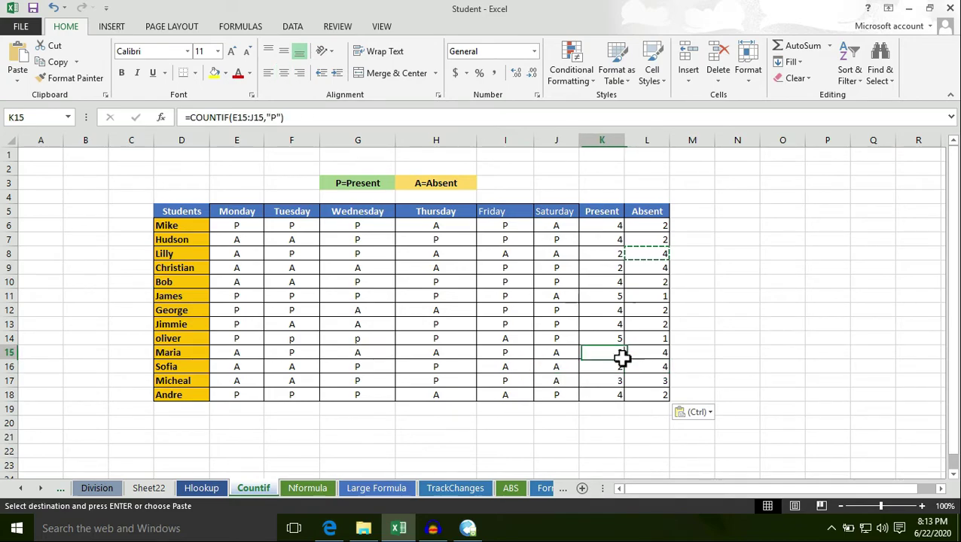
pyautogui.click(660, 355)
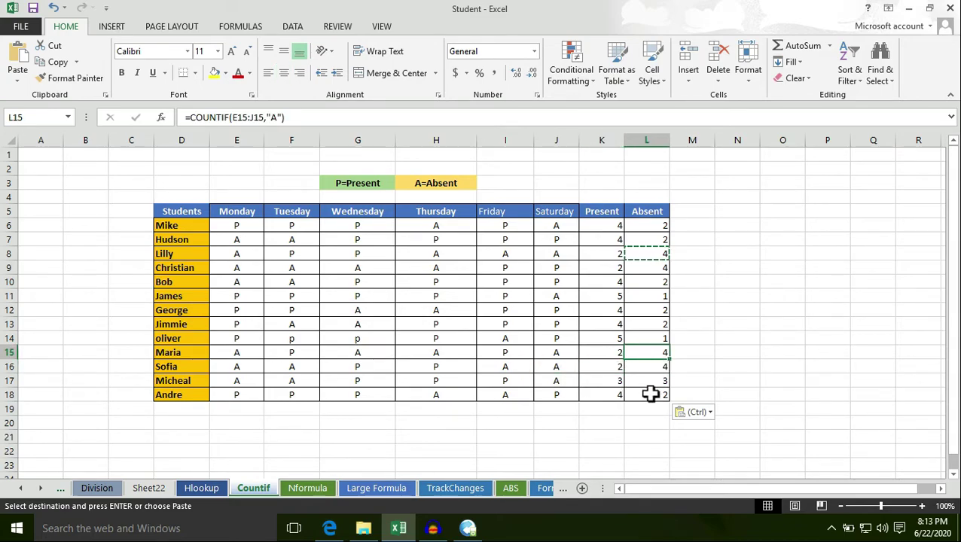
# Verify the Present and Absent counts in K17:L17 against the P marks in G17:I17 and the A marks in E17, F17 and J17.
pyautogui.click(614, 382)
pyautogui.click(381, 382)
pyautogui.click(424, 384)
pyautogui.click(517, 380)
pyautogui.click(656, 381)
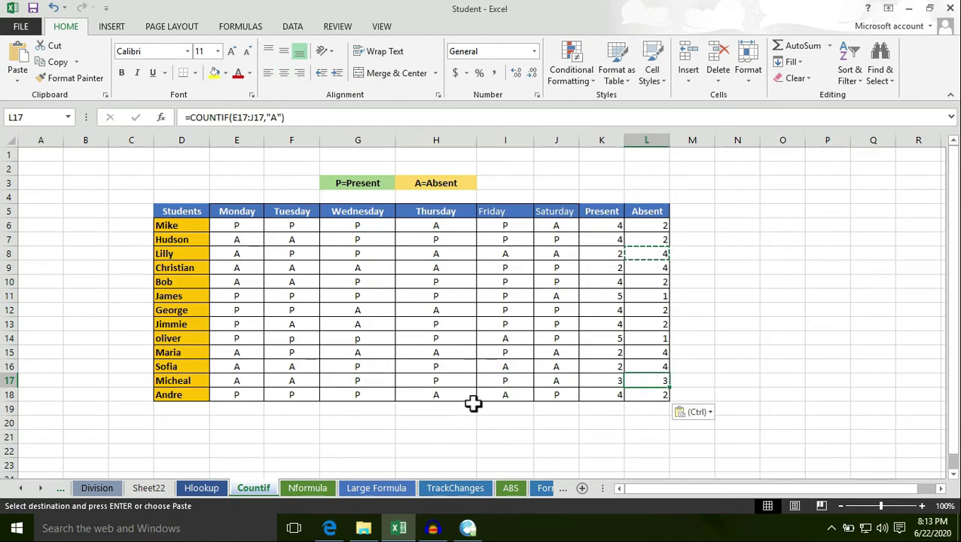
pyautogui.click(240, 378)
pyautogui.click(302, 385)
pyautogui.click(572, 384)
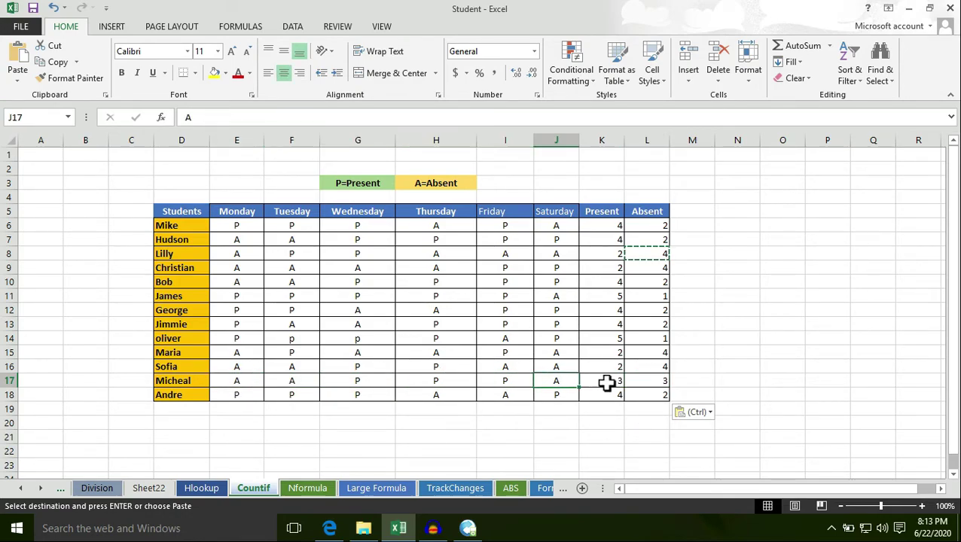
pyautogui.click(608, 383)
pyautogui.click(653, 382)
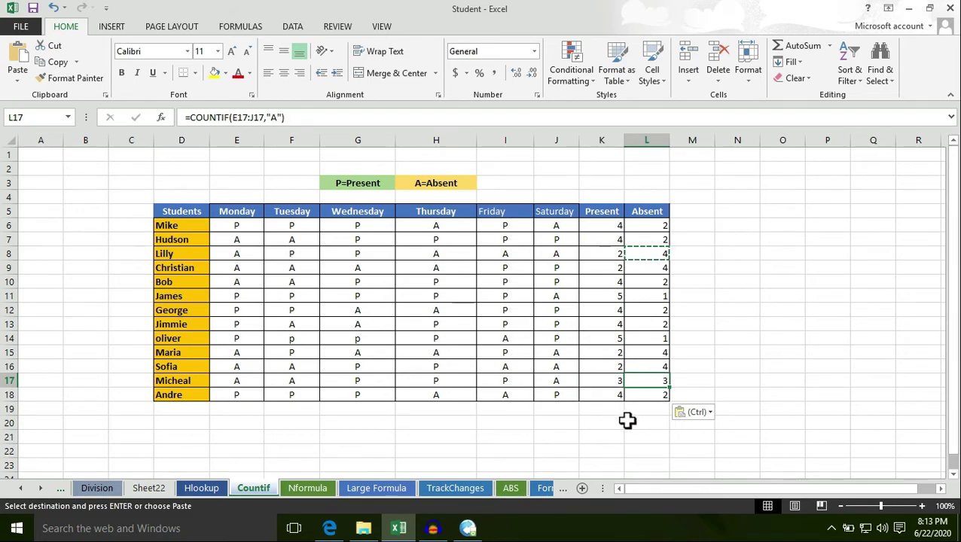
# Check the counts in K18:L18 against the P marks in E18:G18 and J18 and the A marks in H18:I18.
pyautogui.click(613, 396)
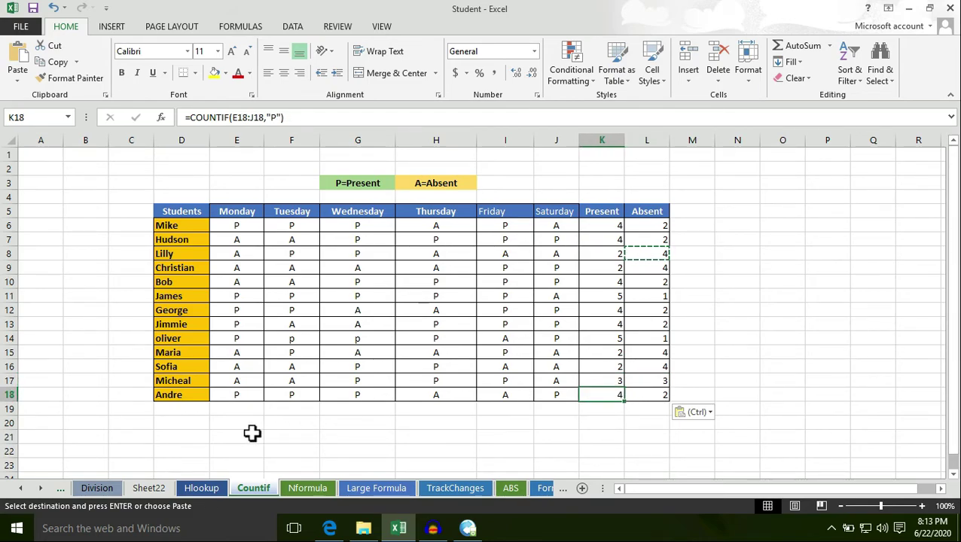
pyautogui.click(242, 398)
pyautogui.click(299, 398)
pyautogui.click(354, 397)
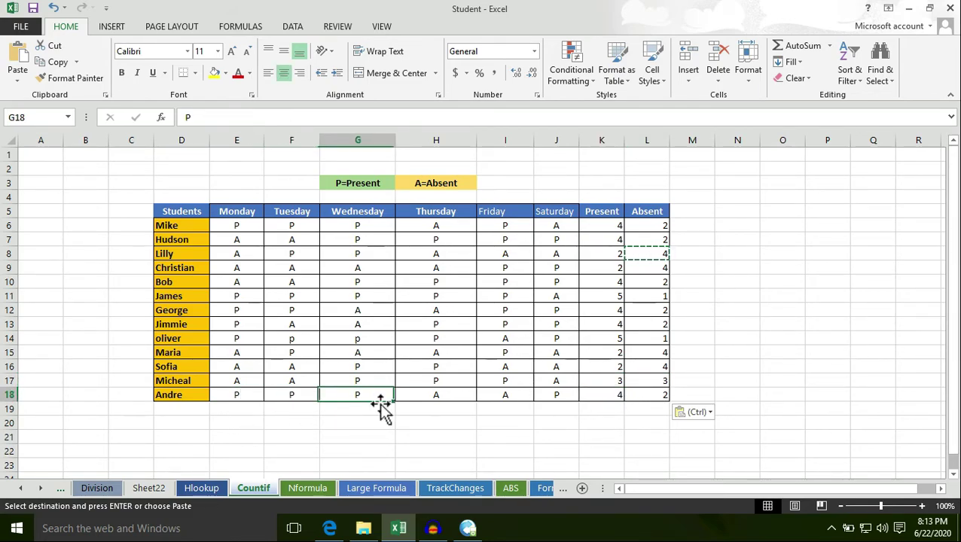
pyautogui.click(543, 398)
pyautogui.click(658, 399)
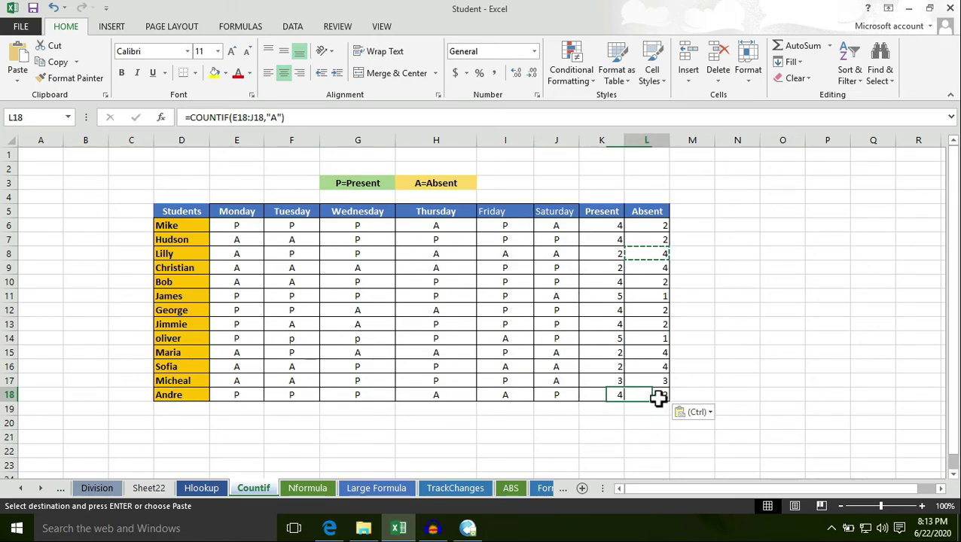
pyautogui.click(445, 398)
pyautogui.click(490, 398)
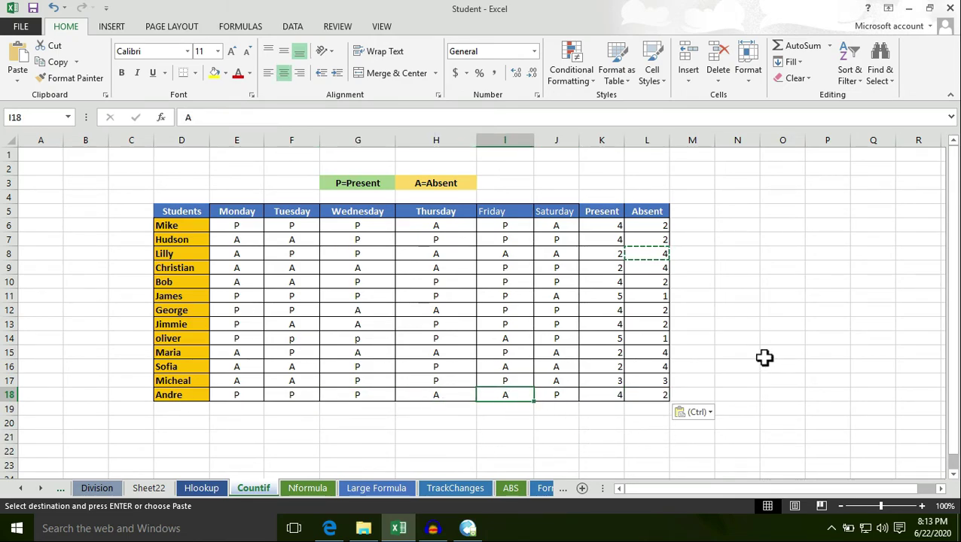
# Inspect the COUNTIF formulas in L8, K6 and L6, ending the pending copy of L8.
pyautogui.doubleClick(645, 255)
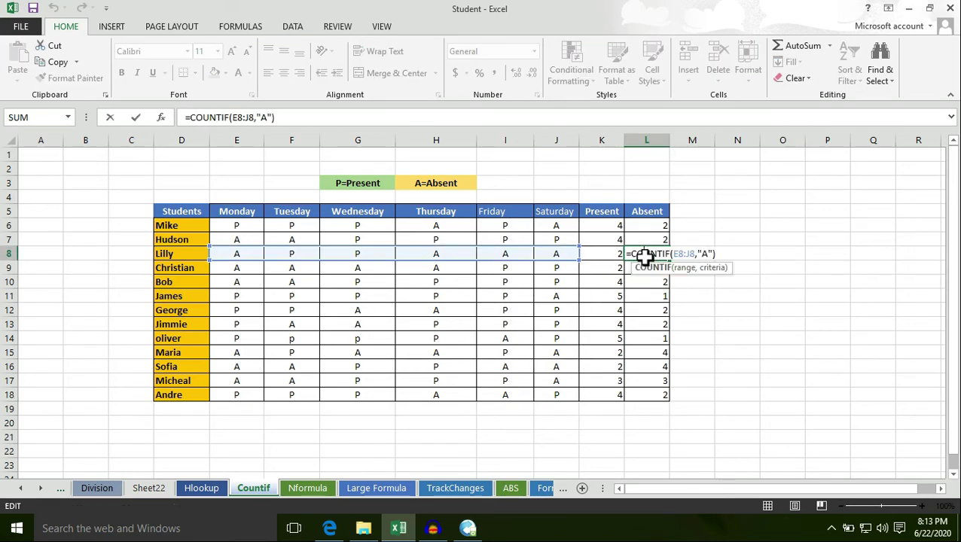
pyautogui.click(703, 281)
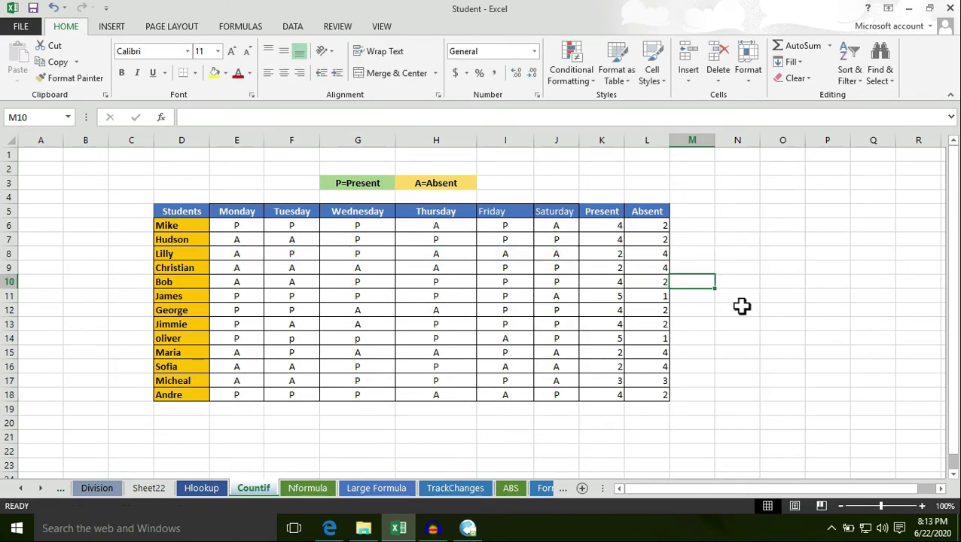
pyautogui.click(598, 224)
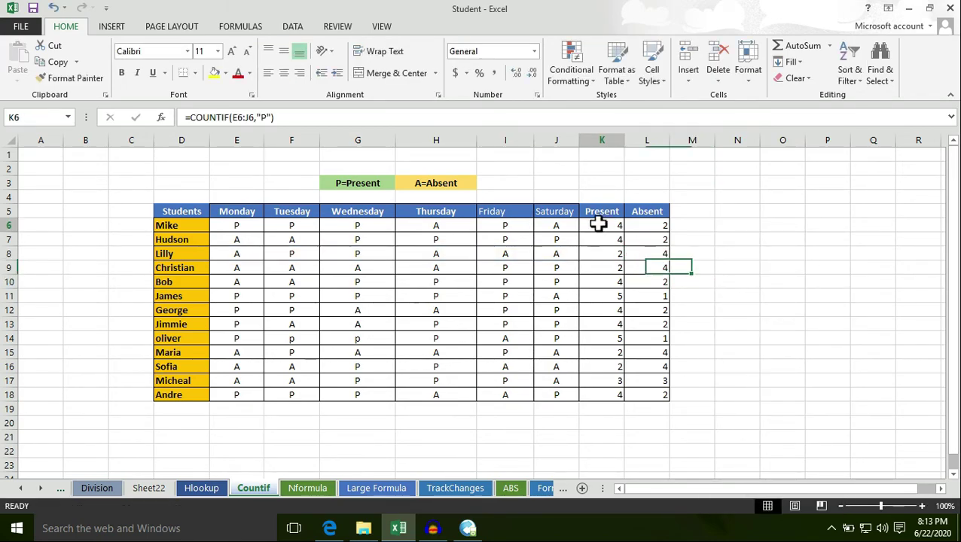
pyautogui.click(647, 224)
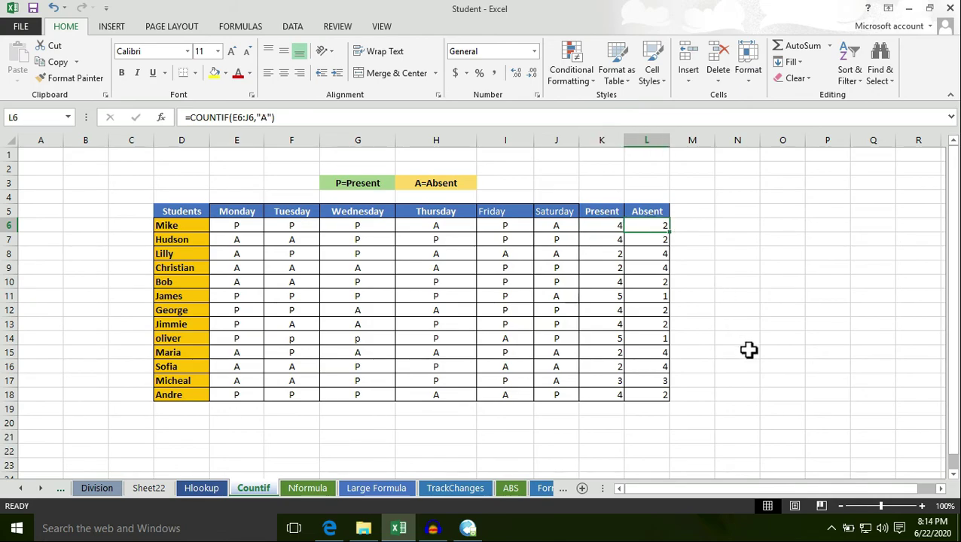
# Review the completed attendance table, covering the first student's counts in K6:L6 and the student list in D6:D18.
pyautogui.scroll(-1, 748, 350)
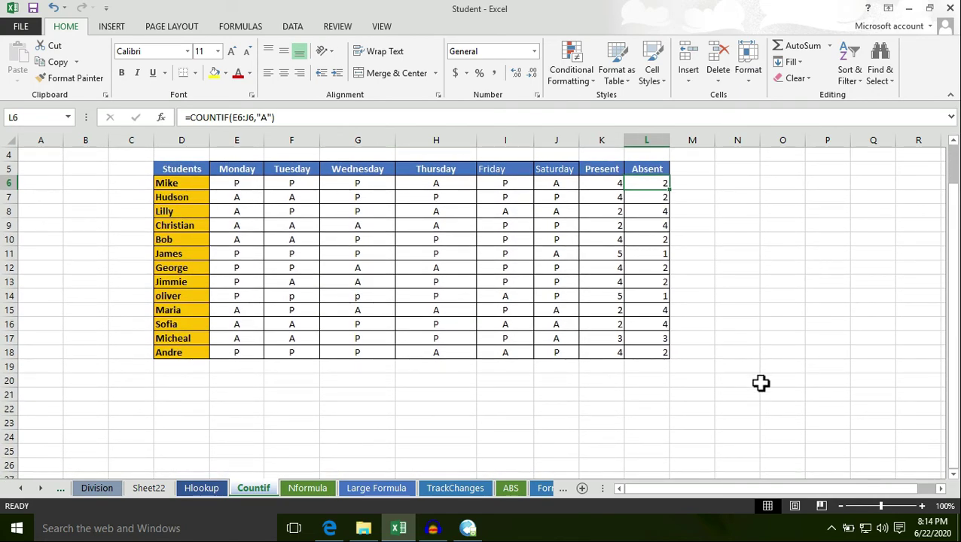
pyautogui.scroll(1, 760, 384)
pyautogui.scroll(-1, 761, 383)
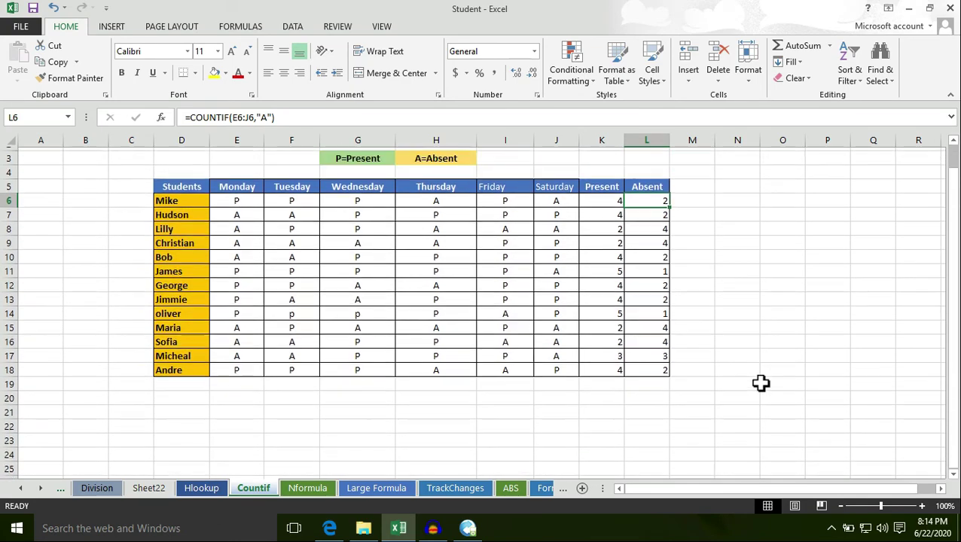
pyautogui.scroll(1, 761, 384)
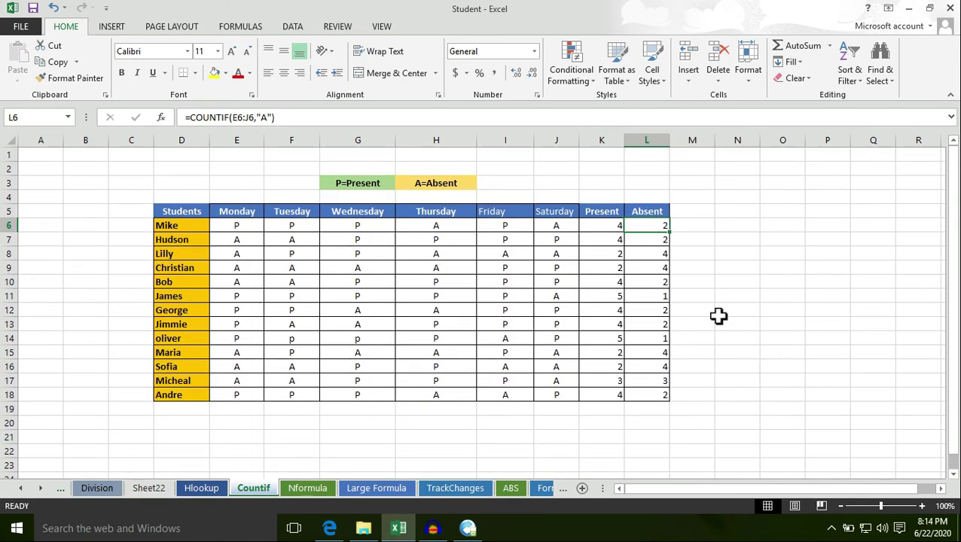
pyautogui.click(620, 226)
pyautogui.click(646, 230)
pyautogui.moveTo(191, 228); pyautogui.dragTo(187, 396)
pyautogui.click(735, 352)
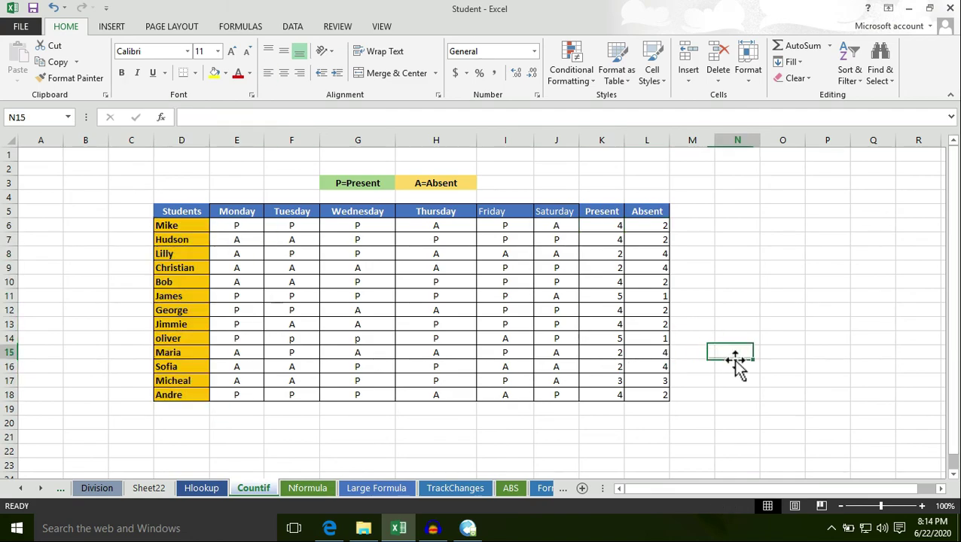